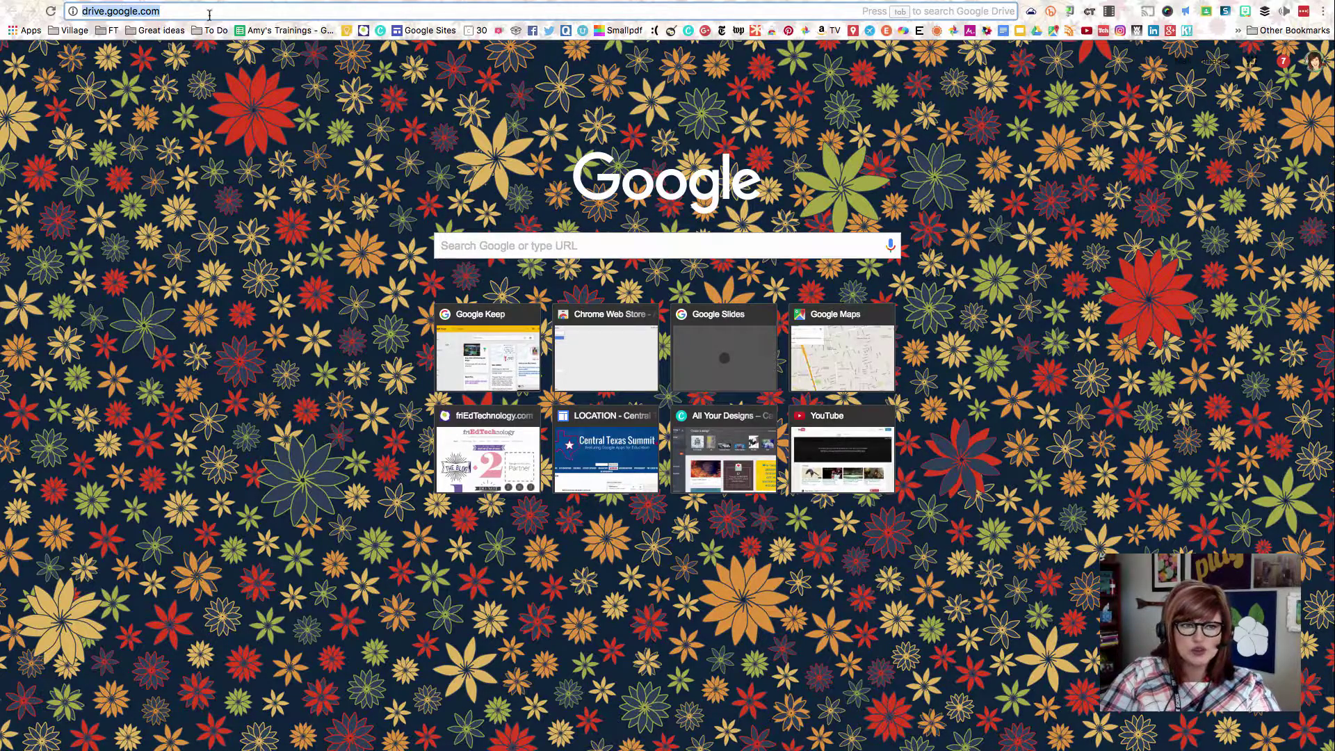
# Load Google Drive and create a folder named 'Skyward Attachments' in My Drive.
pyautogui.click(190, 10)
pyautogui.press('Return')
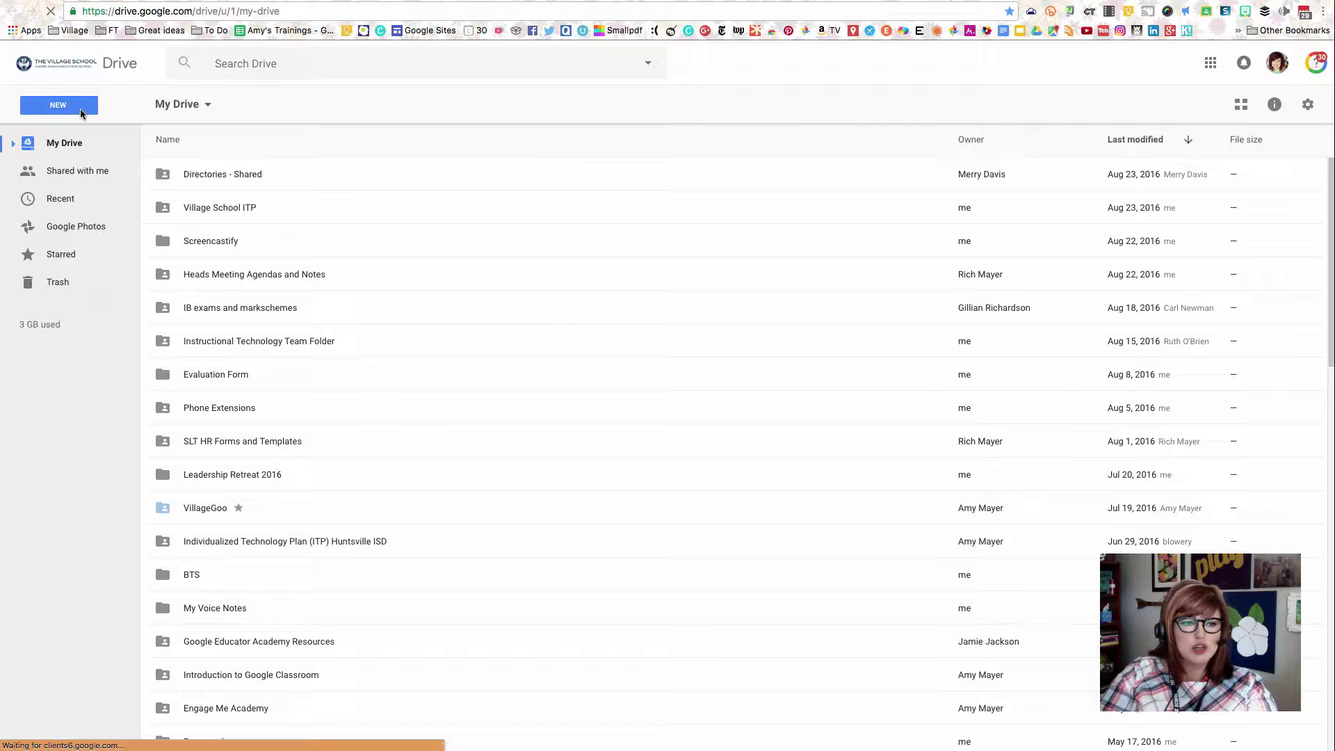
pyautogui.click(60, 105)
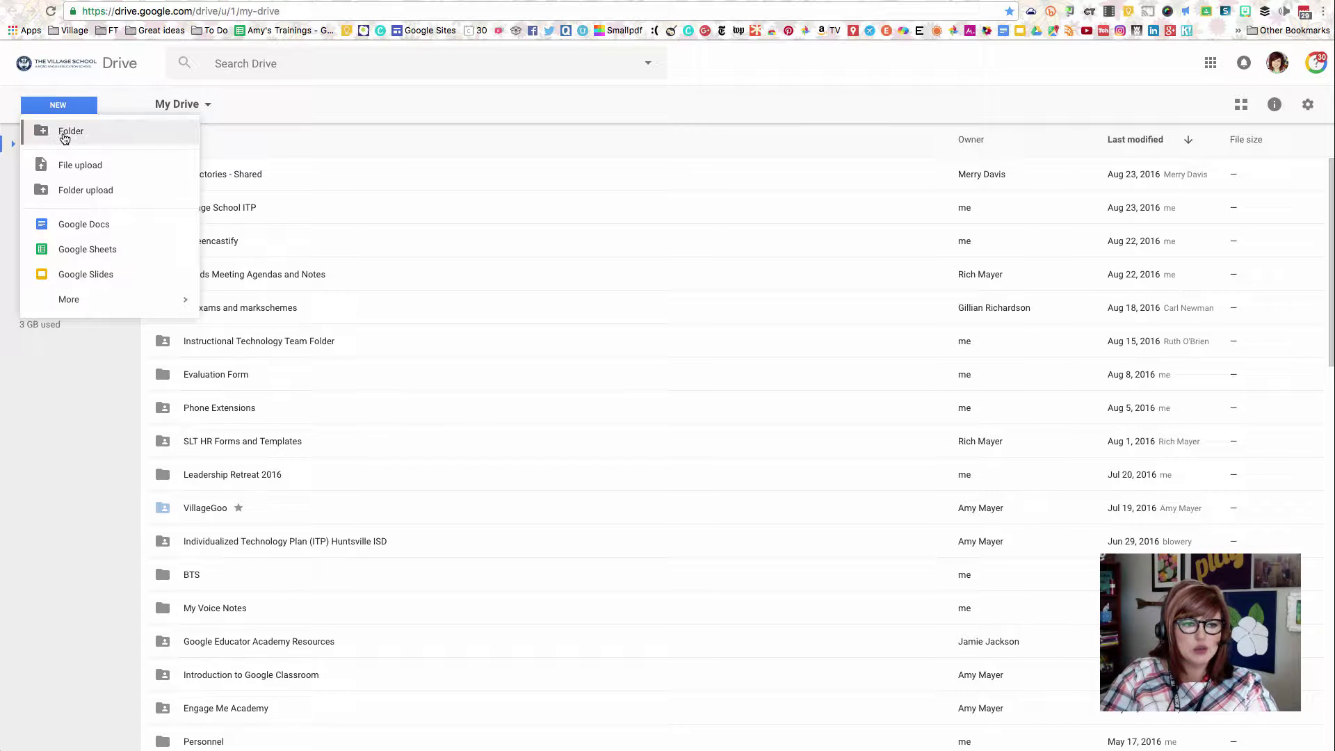
pyautogui.click(71, 132)
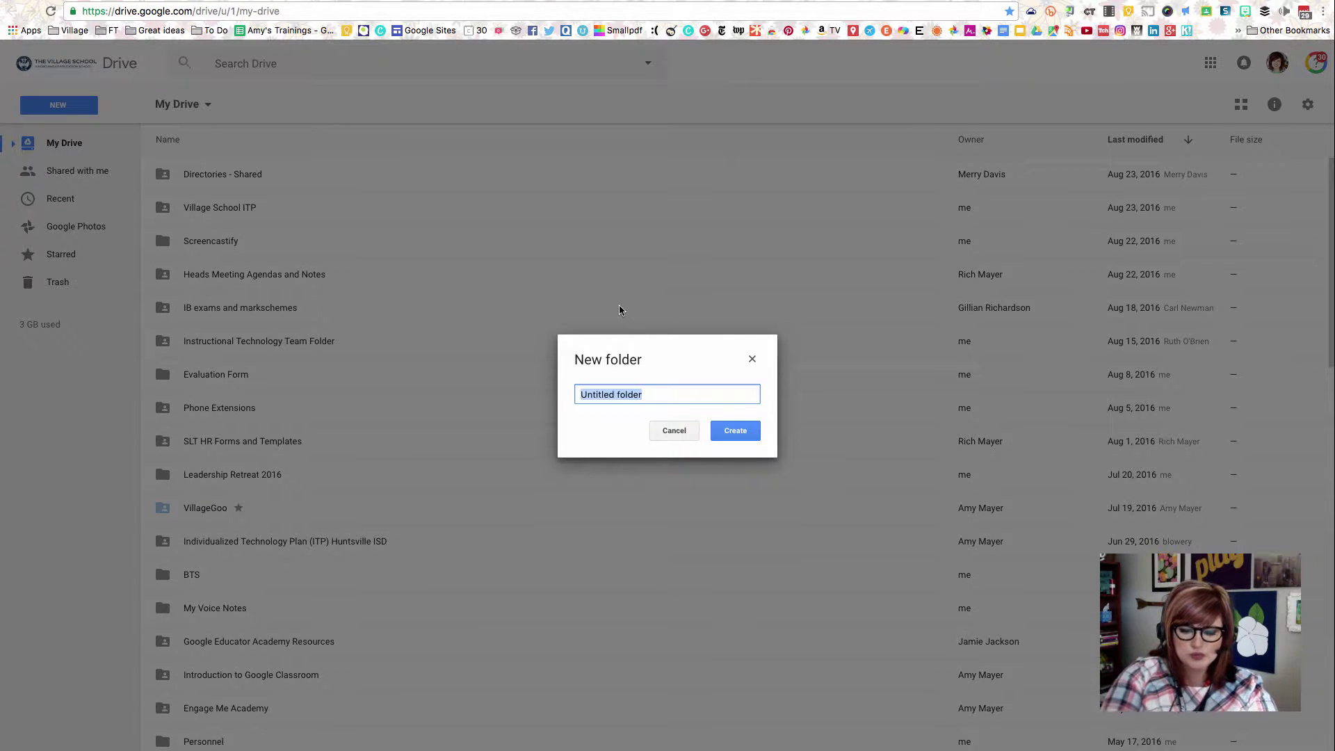
pyautogui.write('Sky')
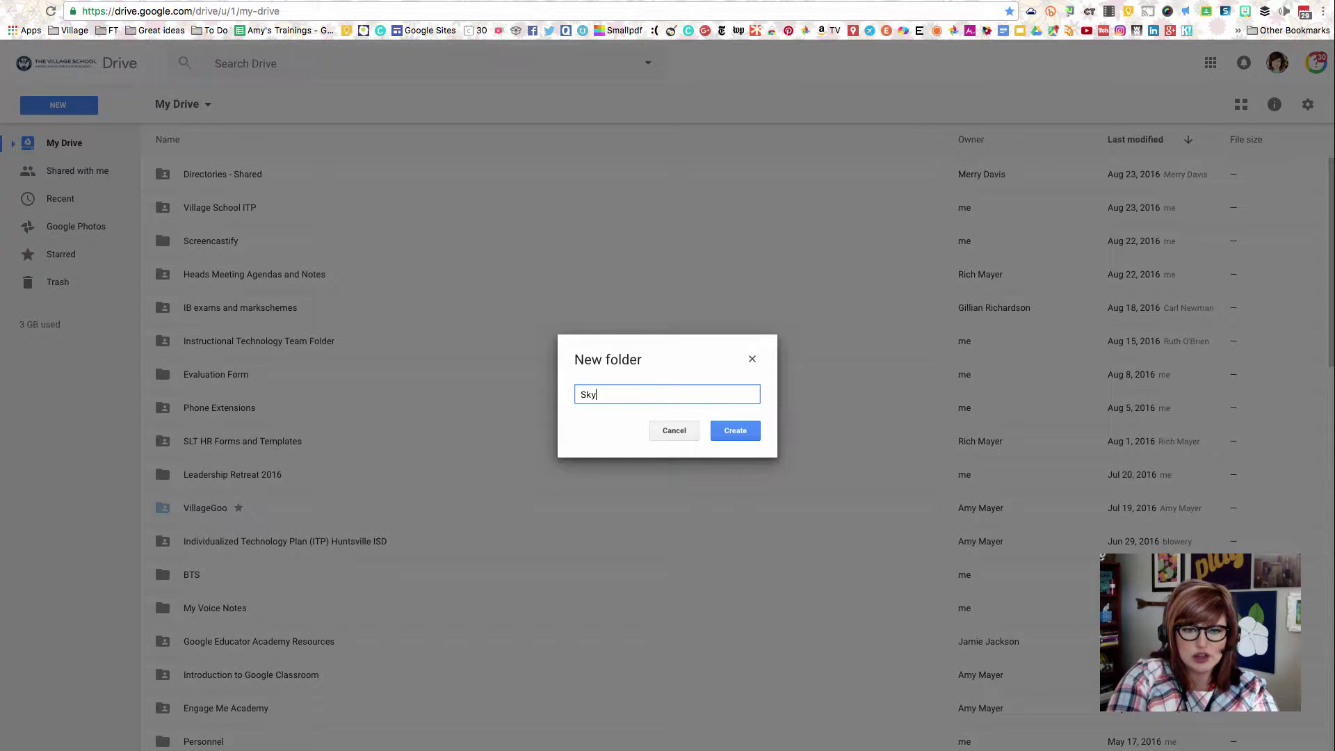
pyautogui.write('ward Att')
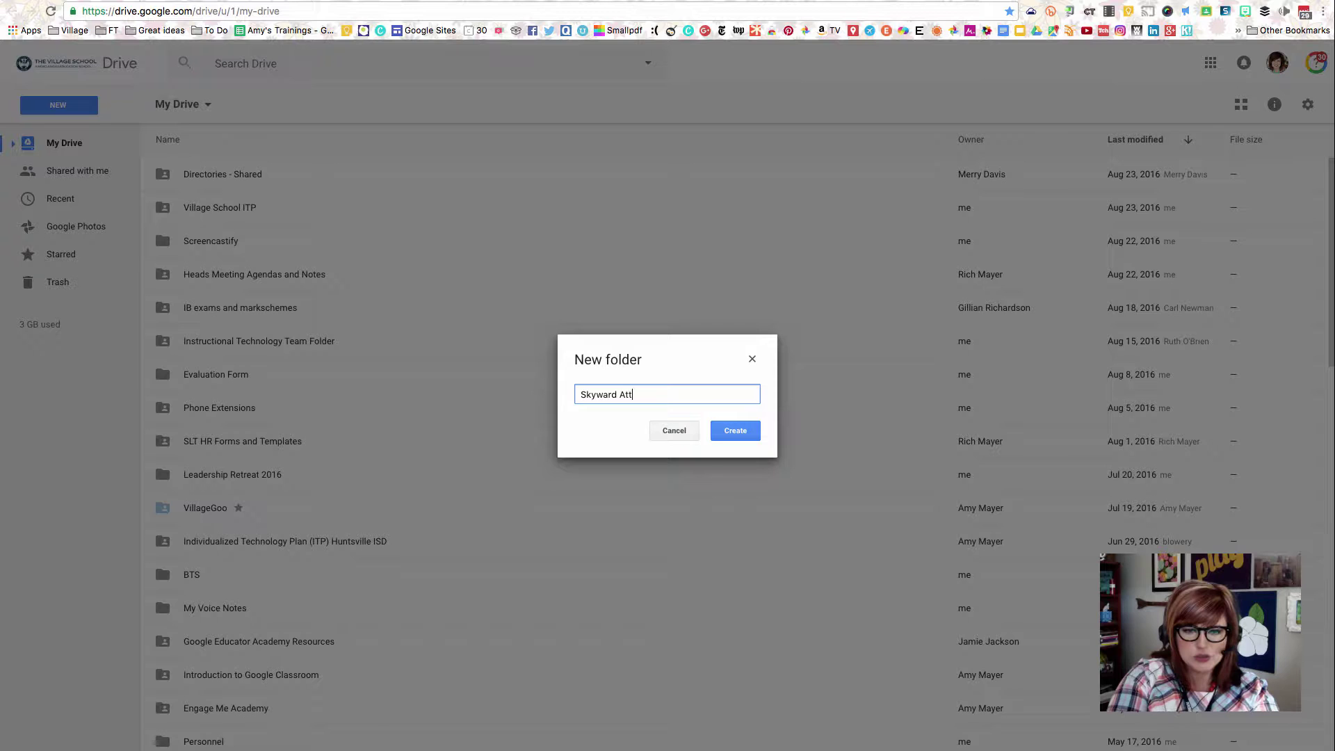
pyautogui.write('achments')
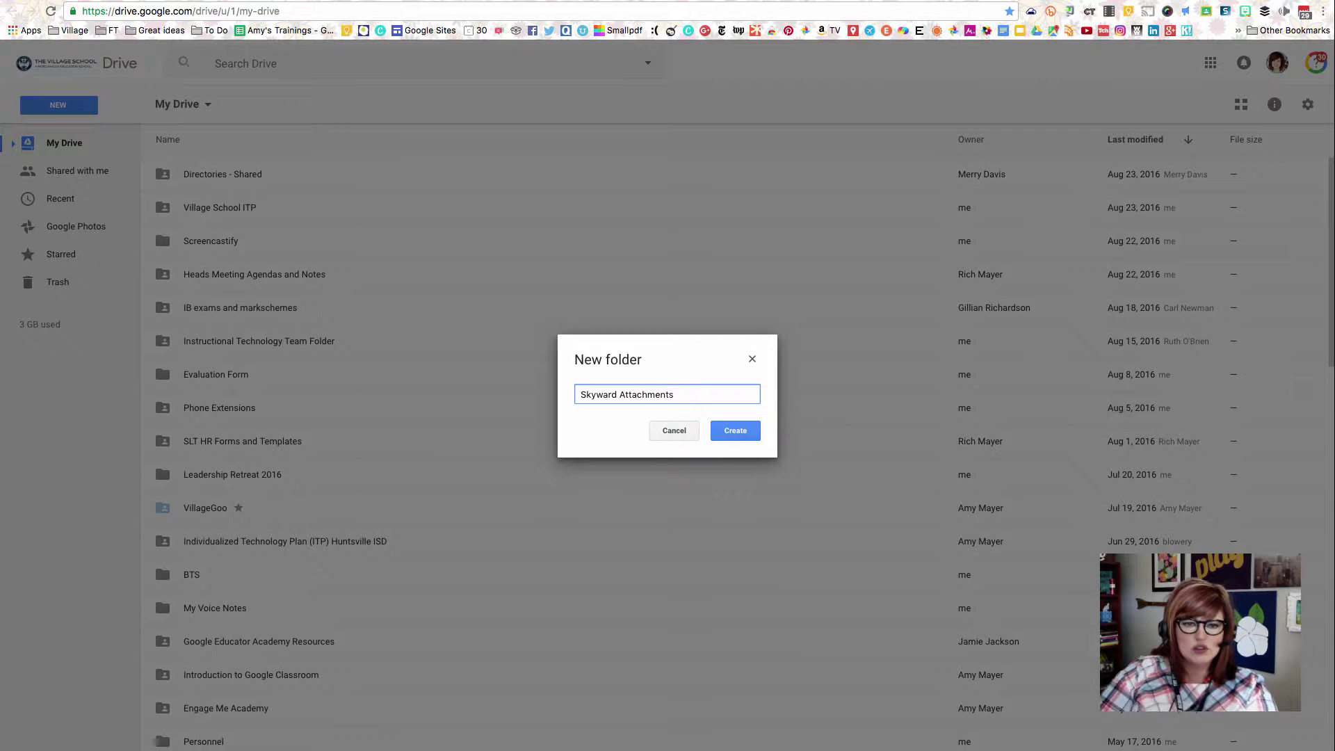
pyautogui.click(743, 433)
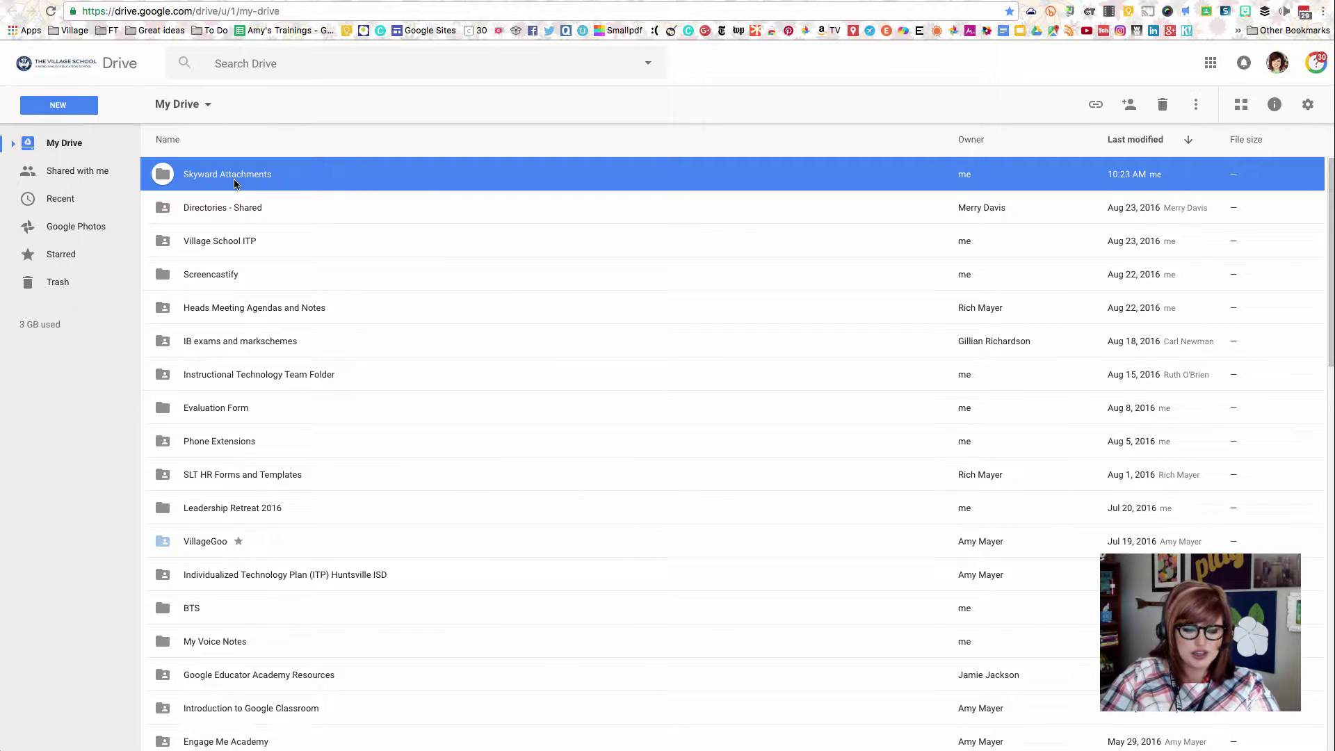
# Open the empty Skyward Attachments folder from the My Drive list.
pyautogui.press('alt+super+8')
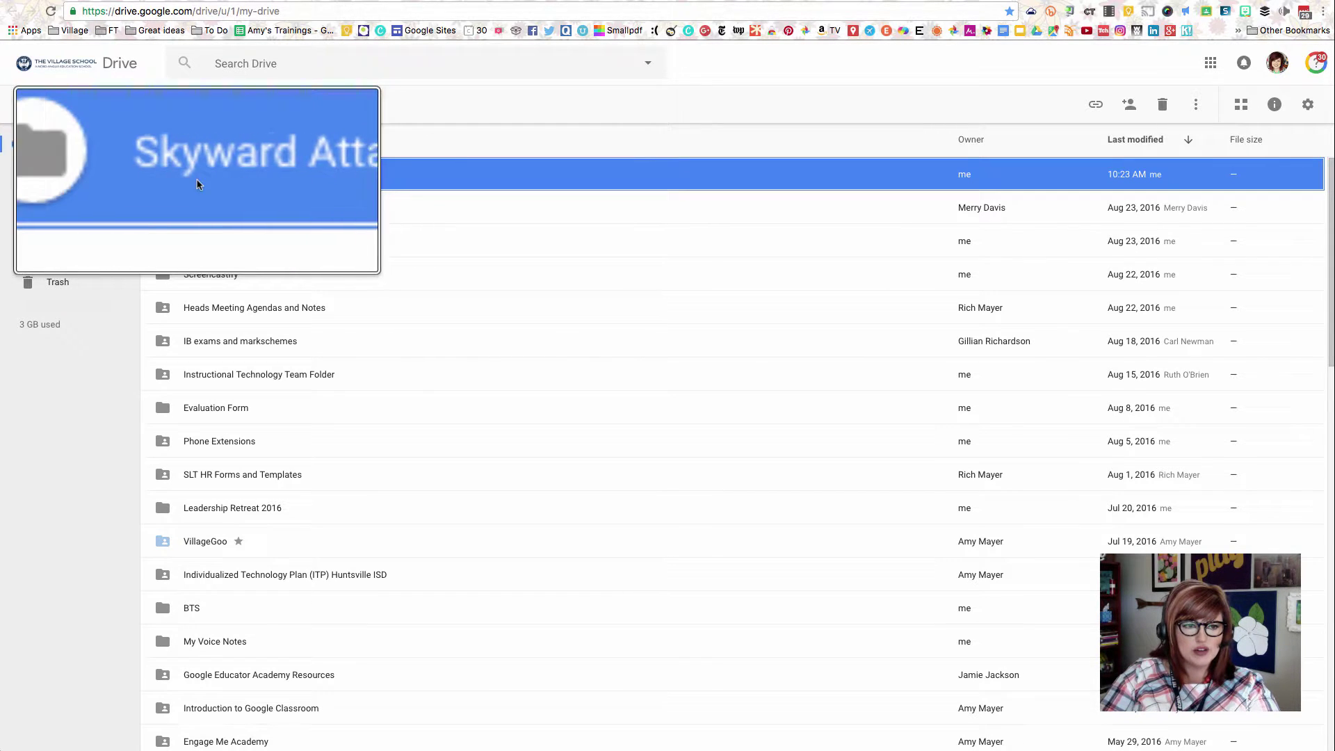
pyautogui.press('alt+super+8')
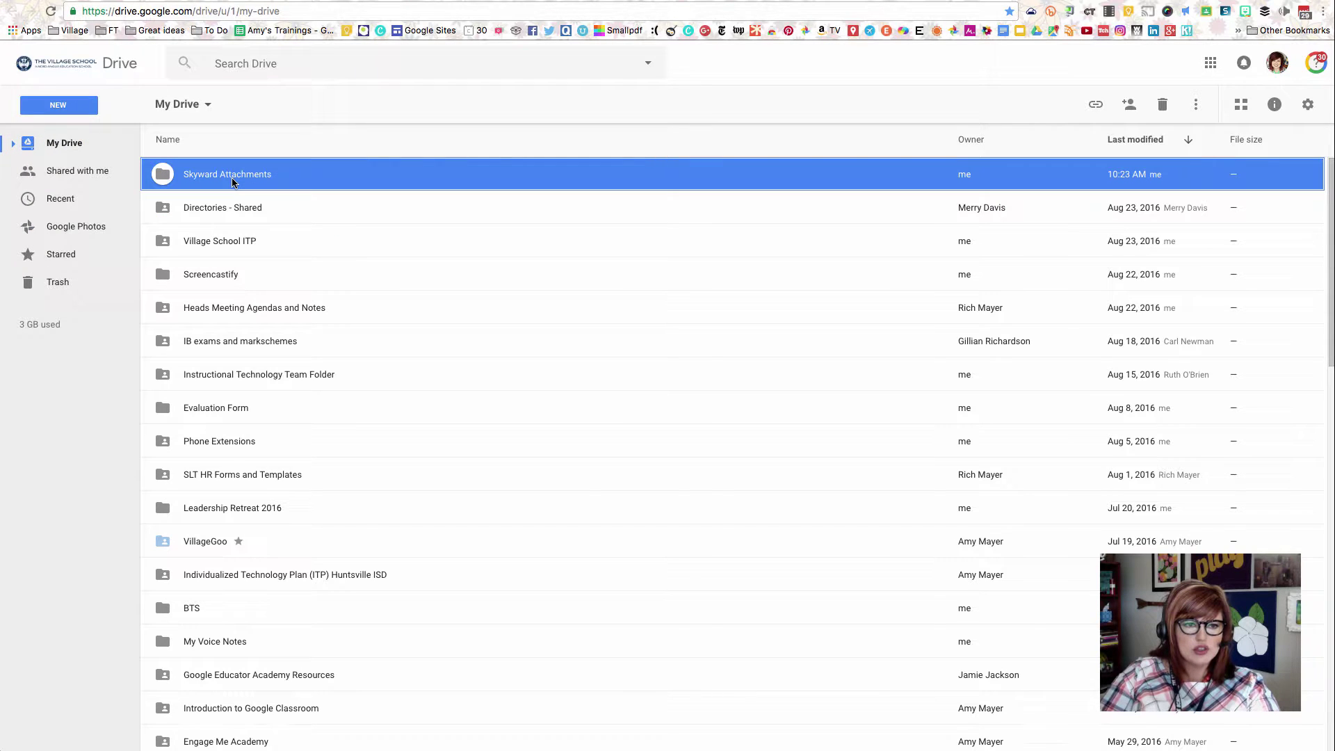
pyautogui.doubleClick(233, 175)
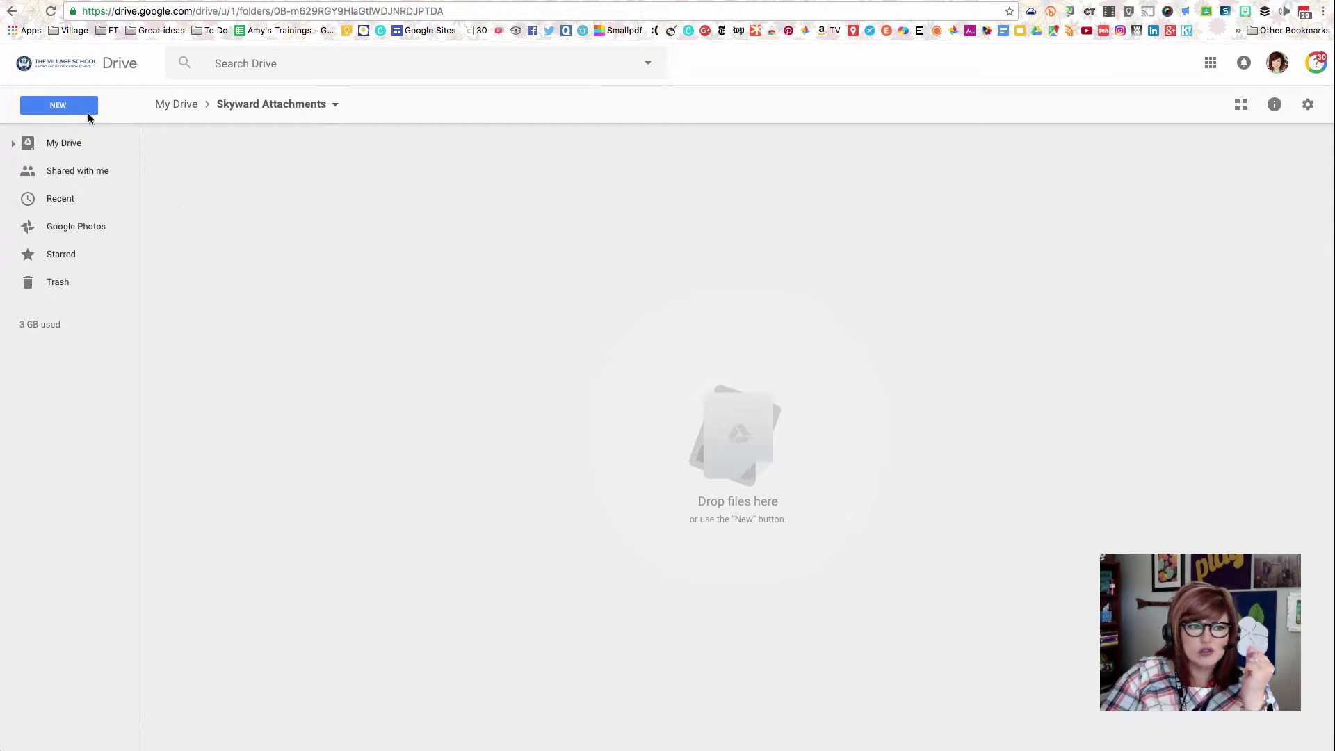
# Upload 'Reading Response Activities Choices - CHS 9 Summer Reading.pdf' from the Desktop into Skyward Attachments.
pyautogui.click(59, 105)
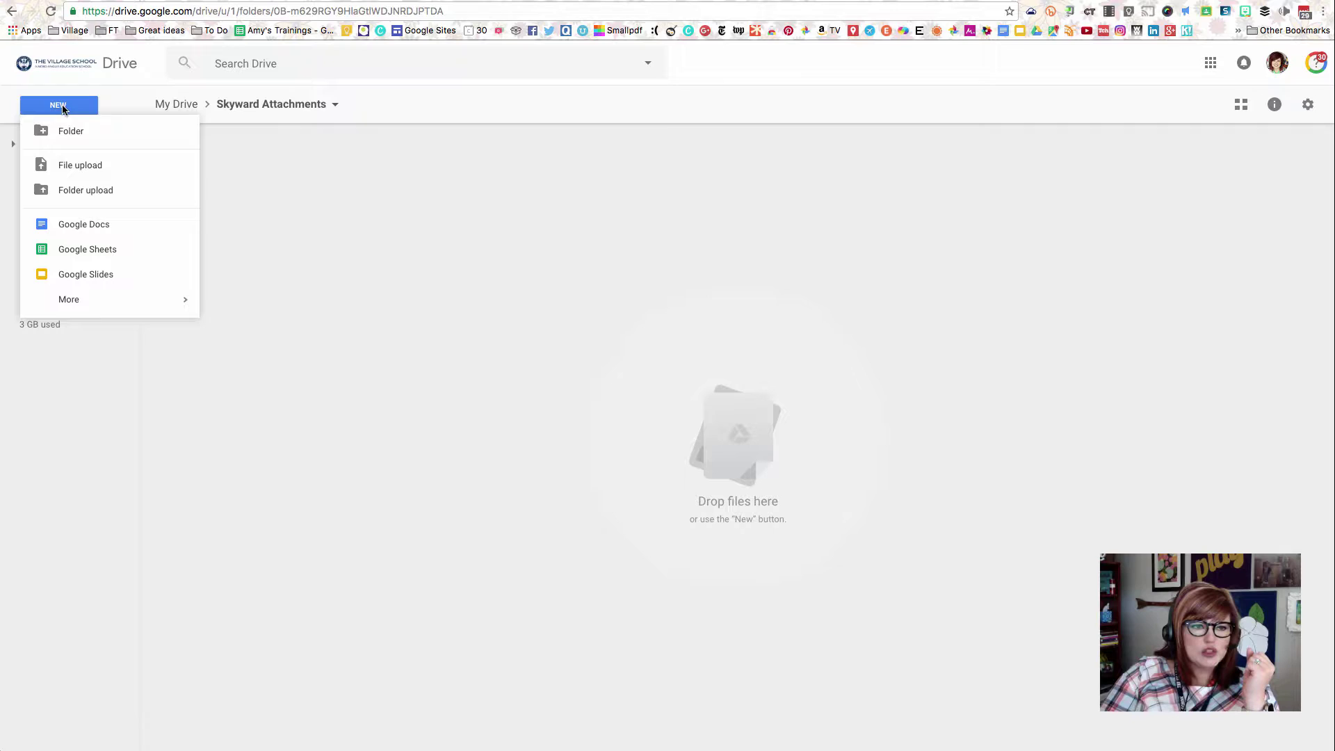
pyautogui.click(88, 171)
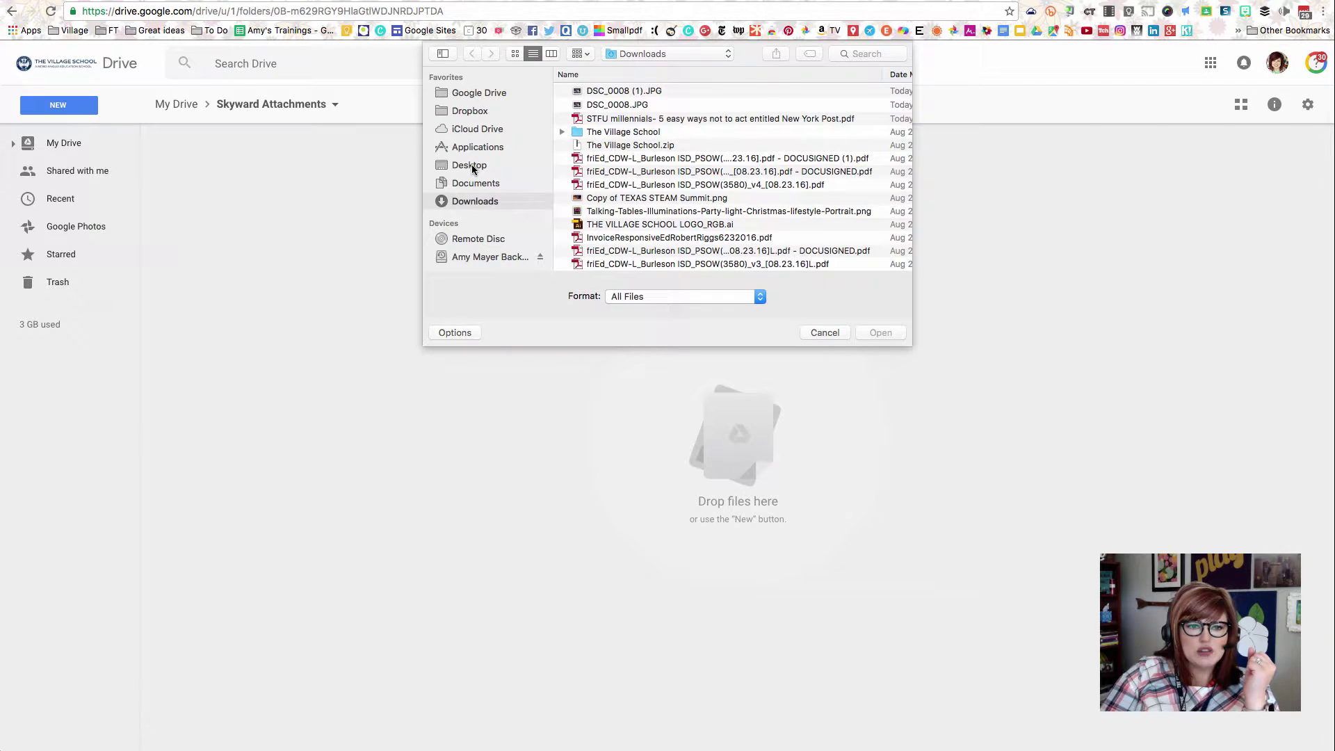
pyautogui.click(472, 165)
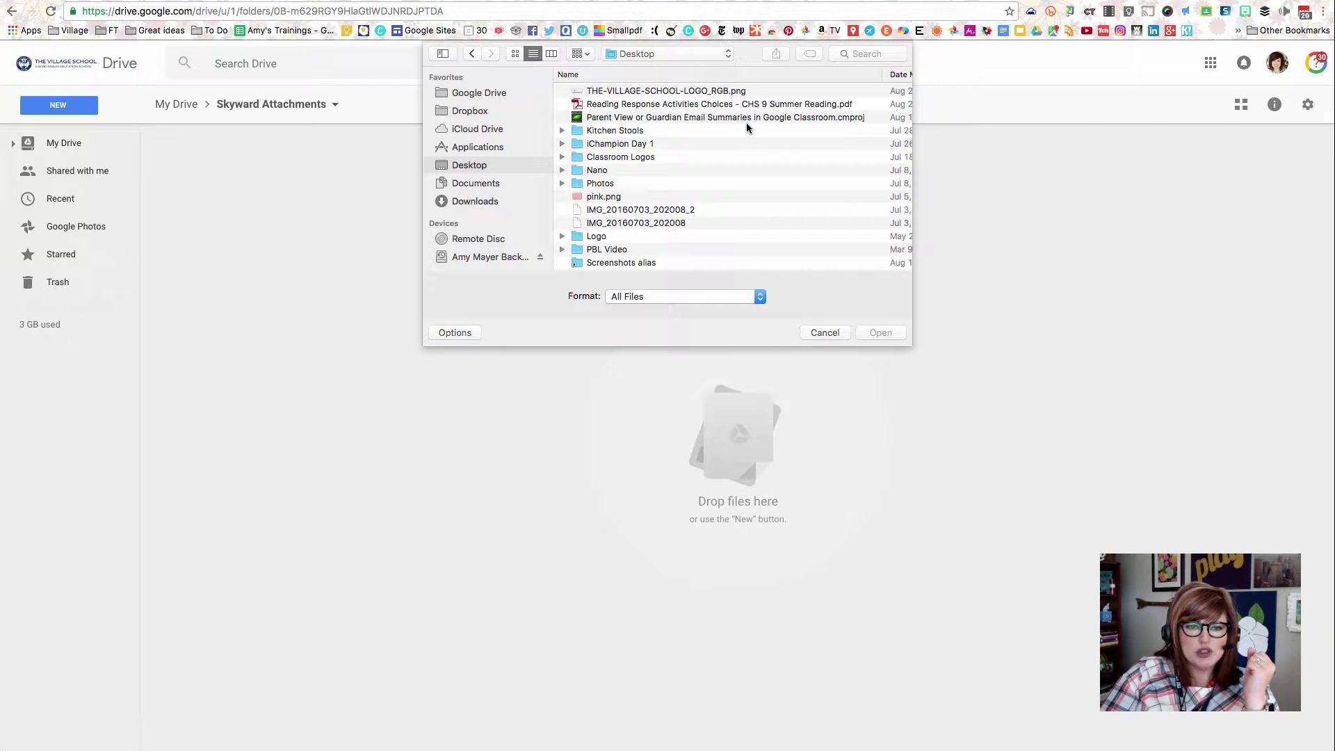
pyautogui.click(669, 103)
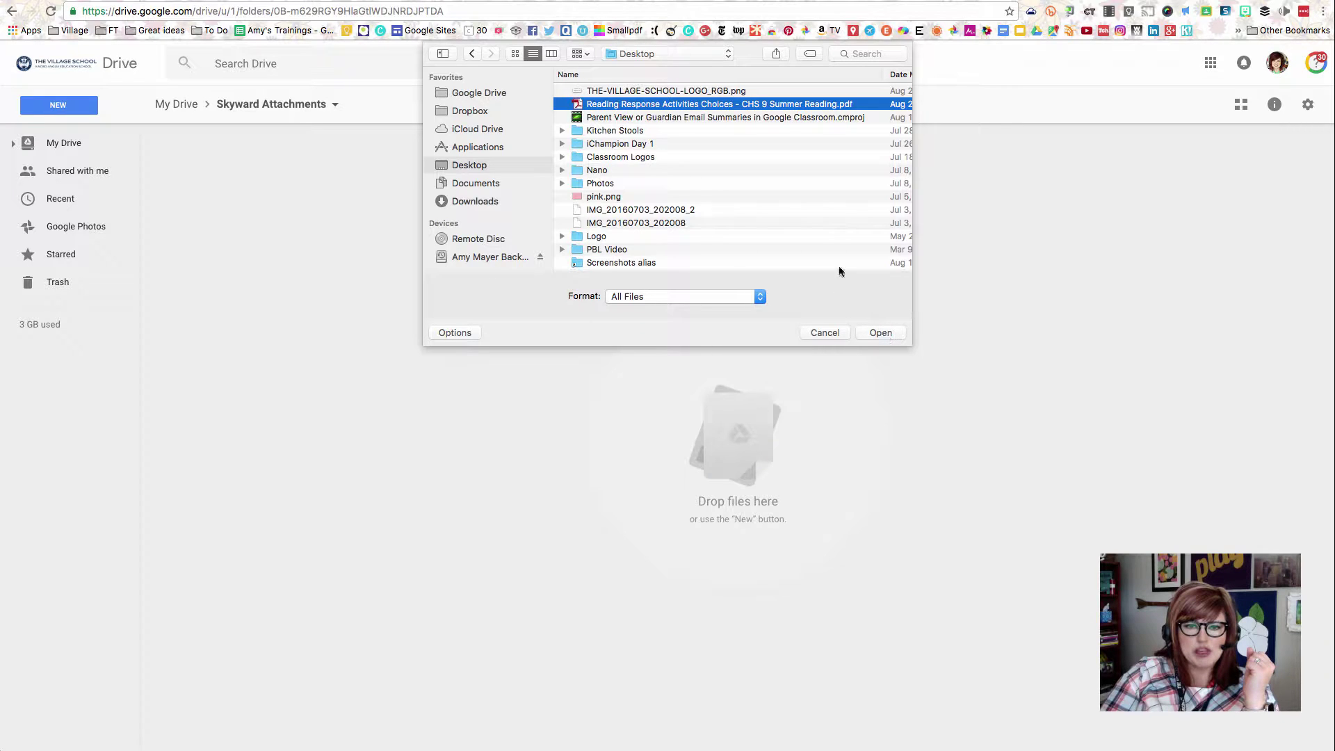
pyautogui.press('Return')
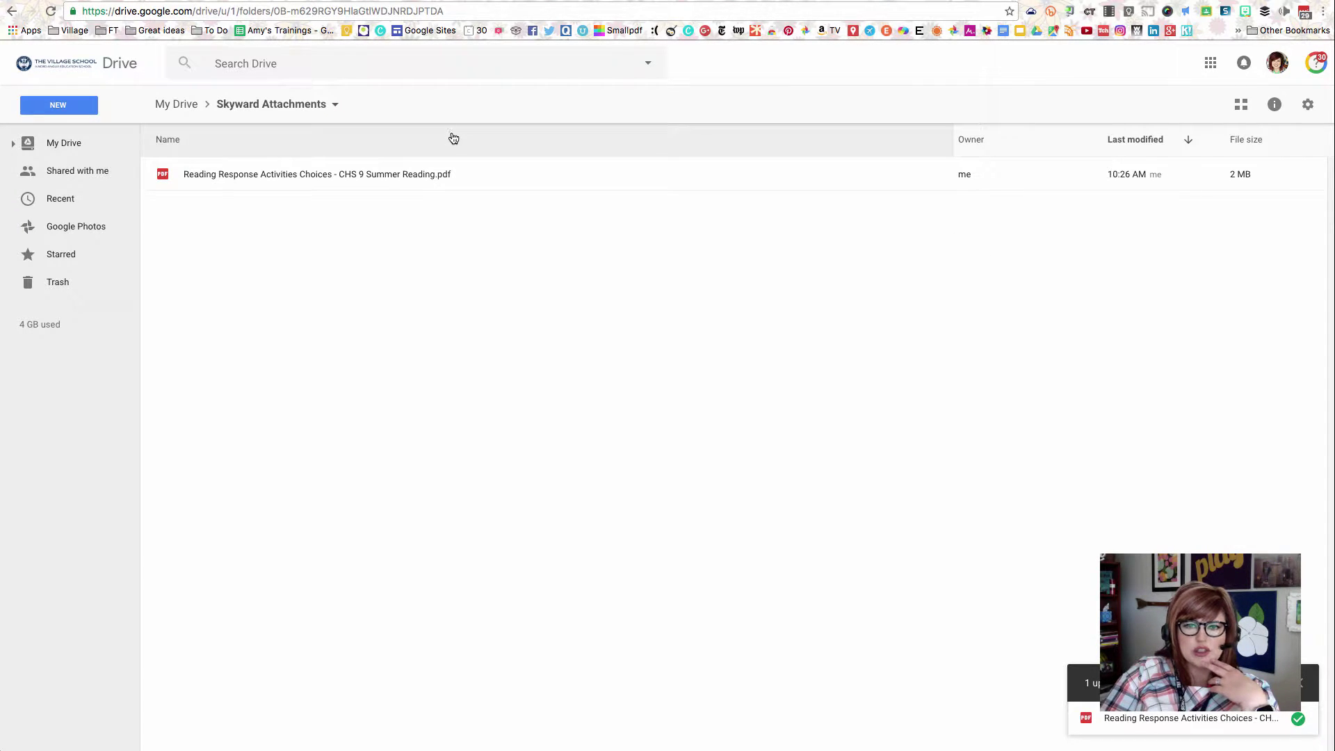
pyautogui.click(330, 106)
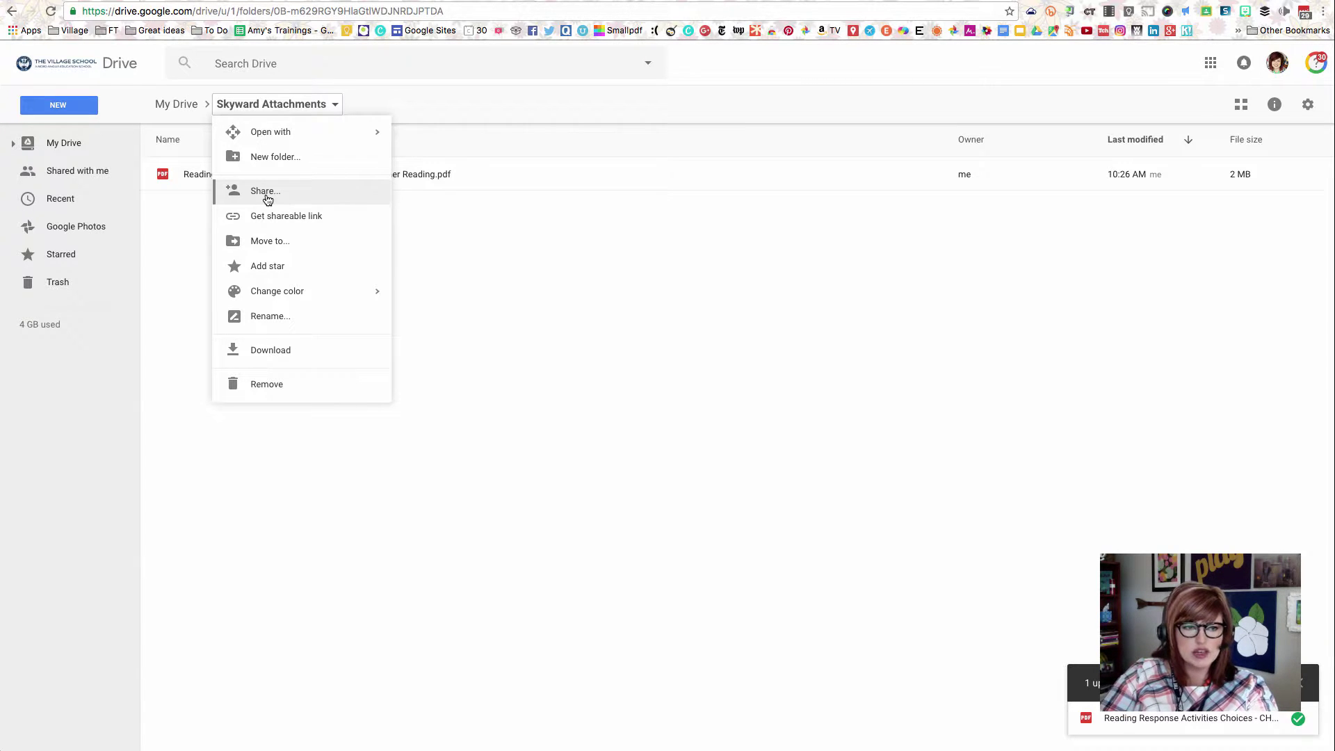
# Set the folder's link sharing to 'On - Anyone with the link' can view, and save.
pyautogui.click(267, 192)
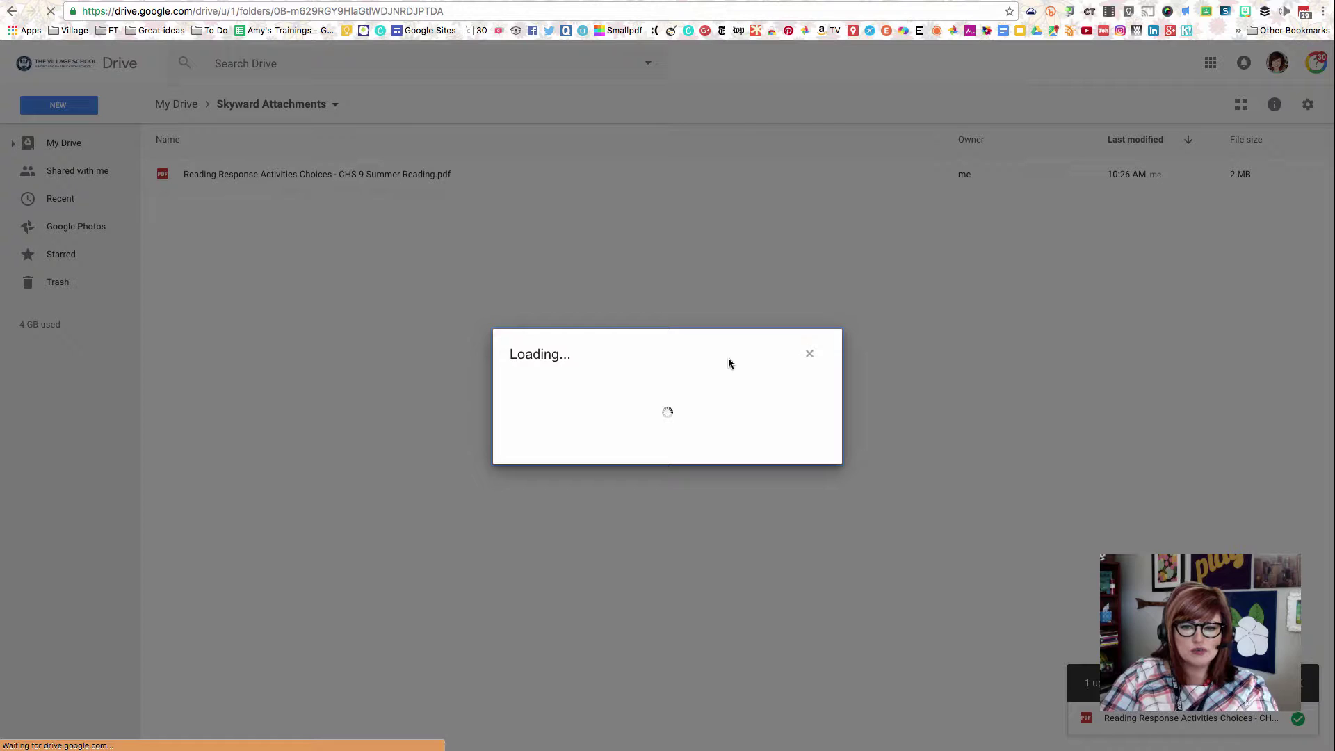
pyautogui.press('Escape')
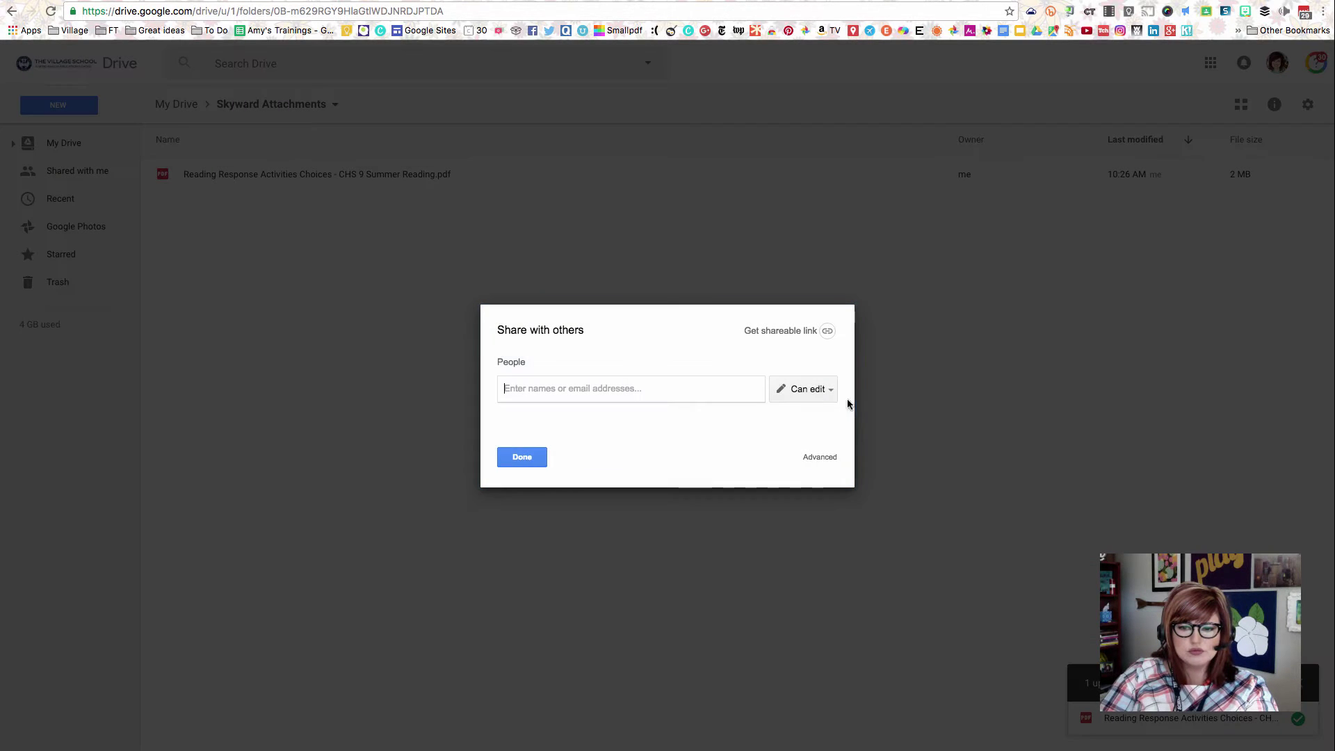
pyautogui.click(827, 462)
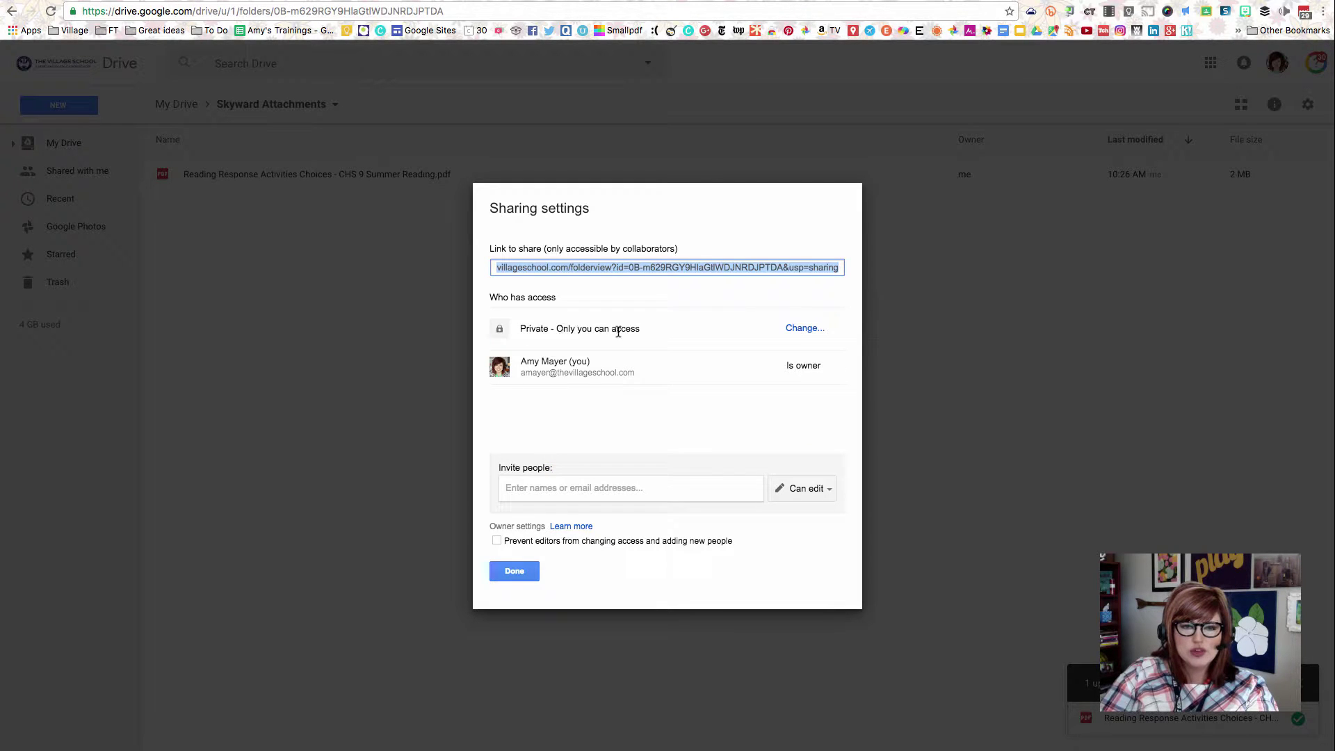
pyautogui.click(806, 330)
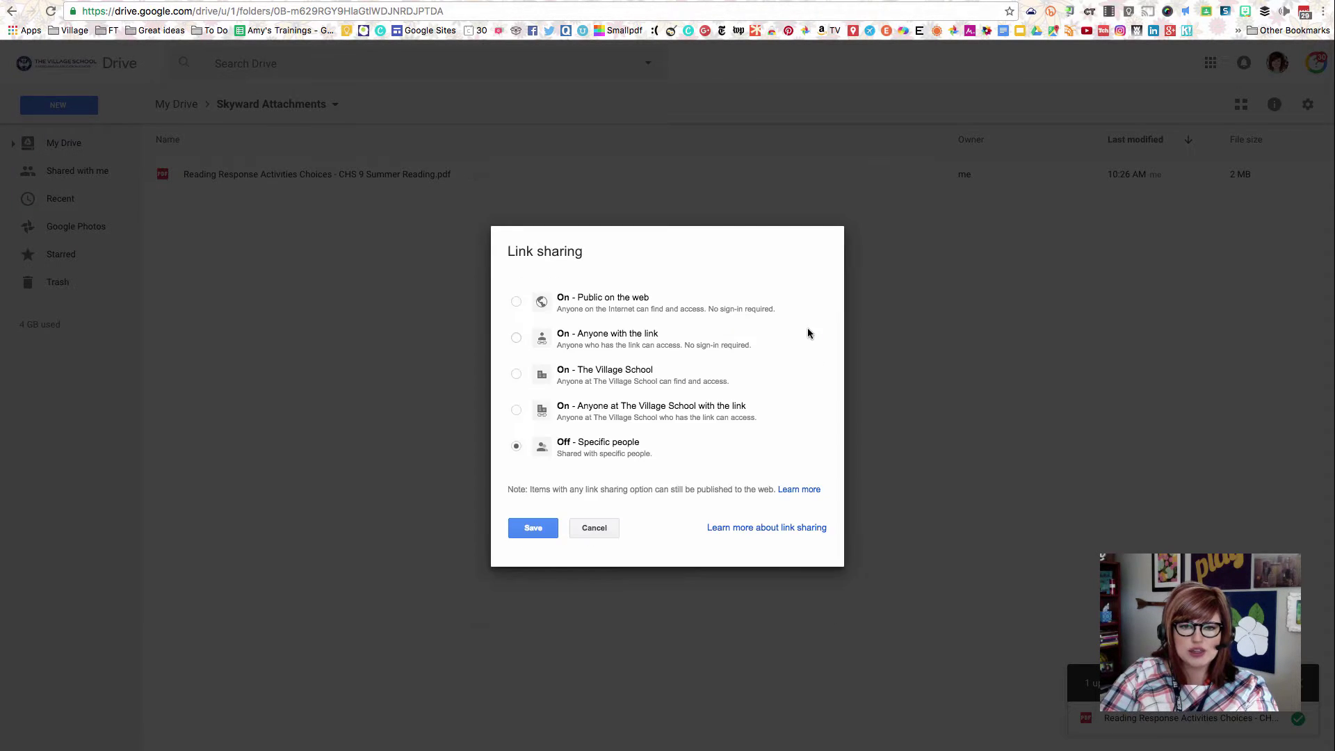
pyautogui.click(602, 339)
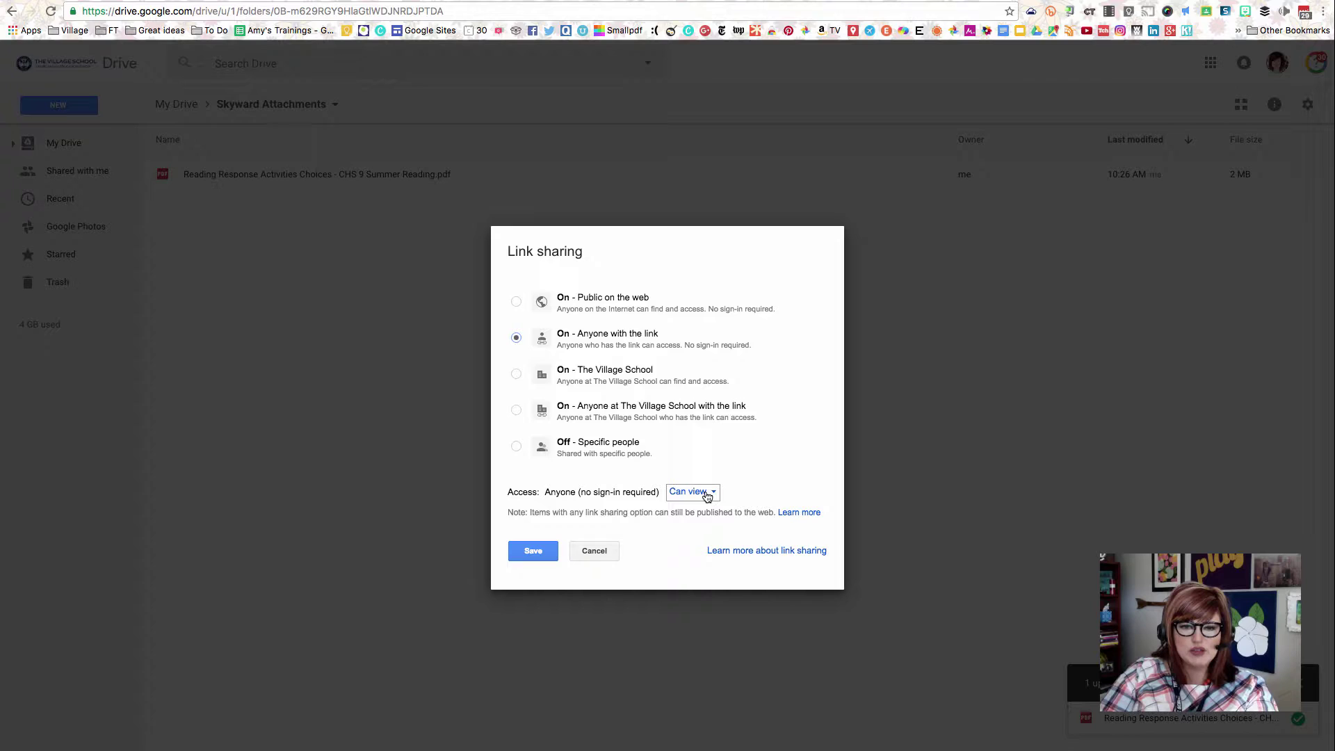
pyautogui.click(532, 550)
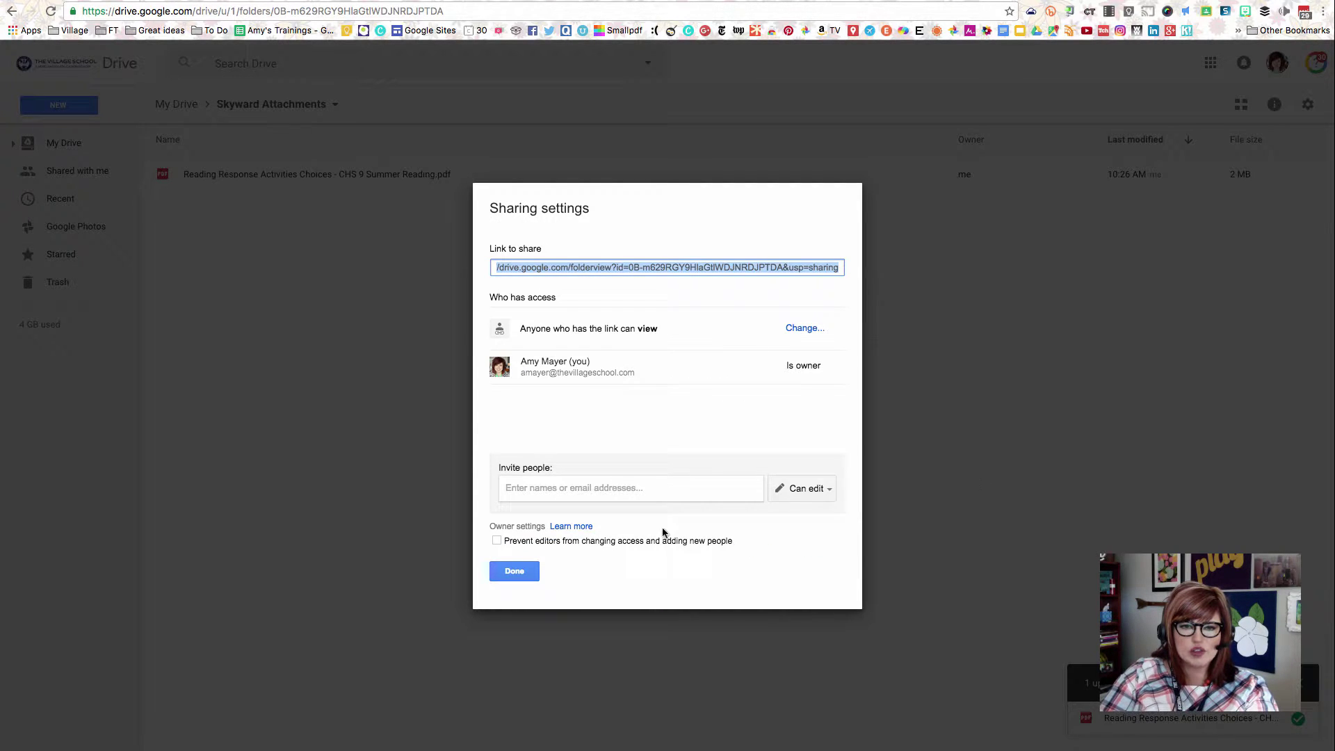
pyautogui.click(514, 571)
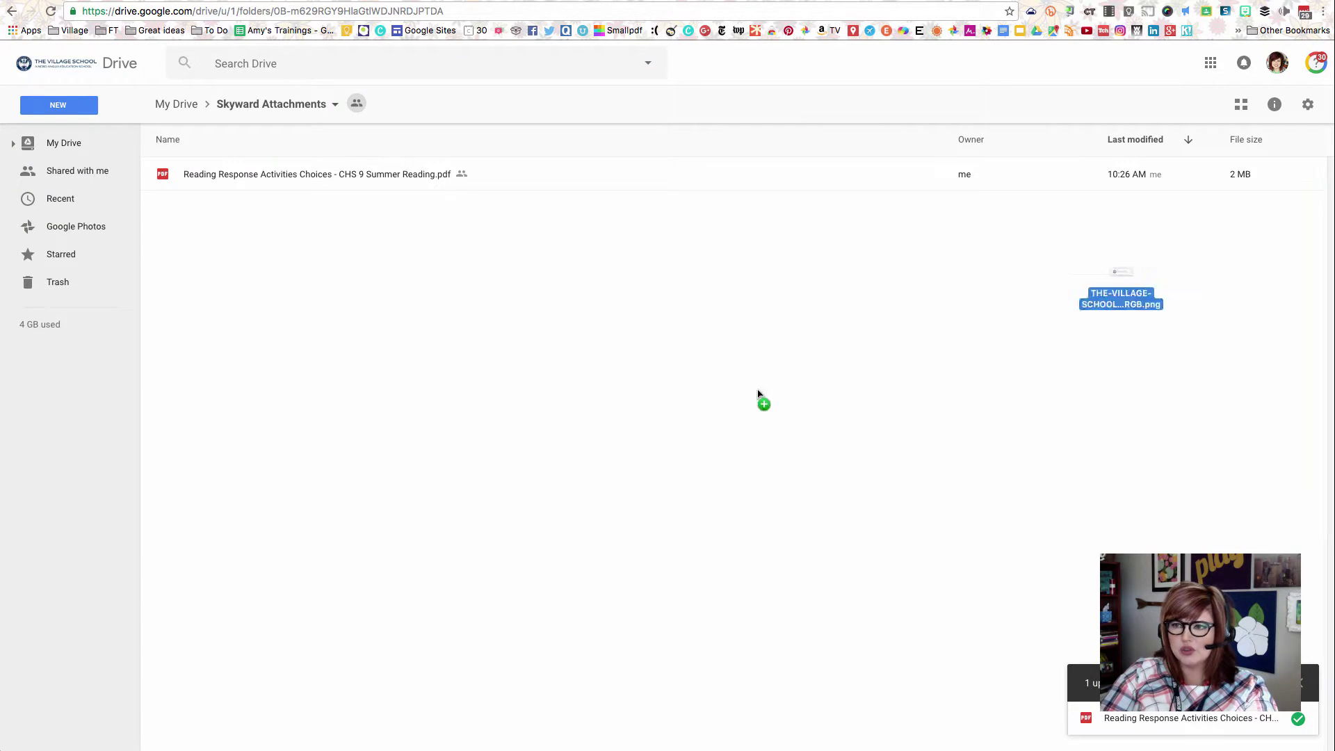
# Drag THE-VILLAGE-SCHOOL-LOGO_RGB.png from the desktop into the folder, then call up the PDF's actions.
pyautogui.moveTo(1117, 288); pyautogui.dragTo(594, 365)
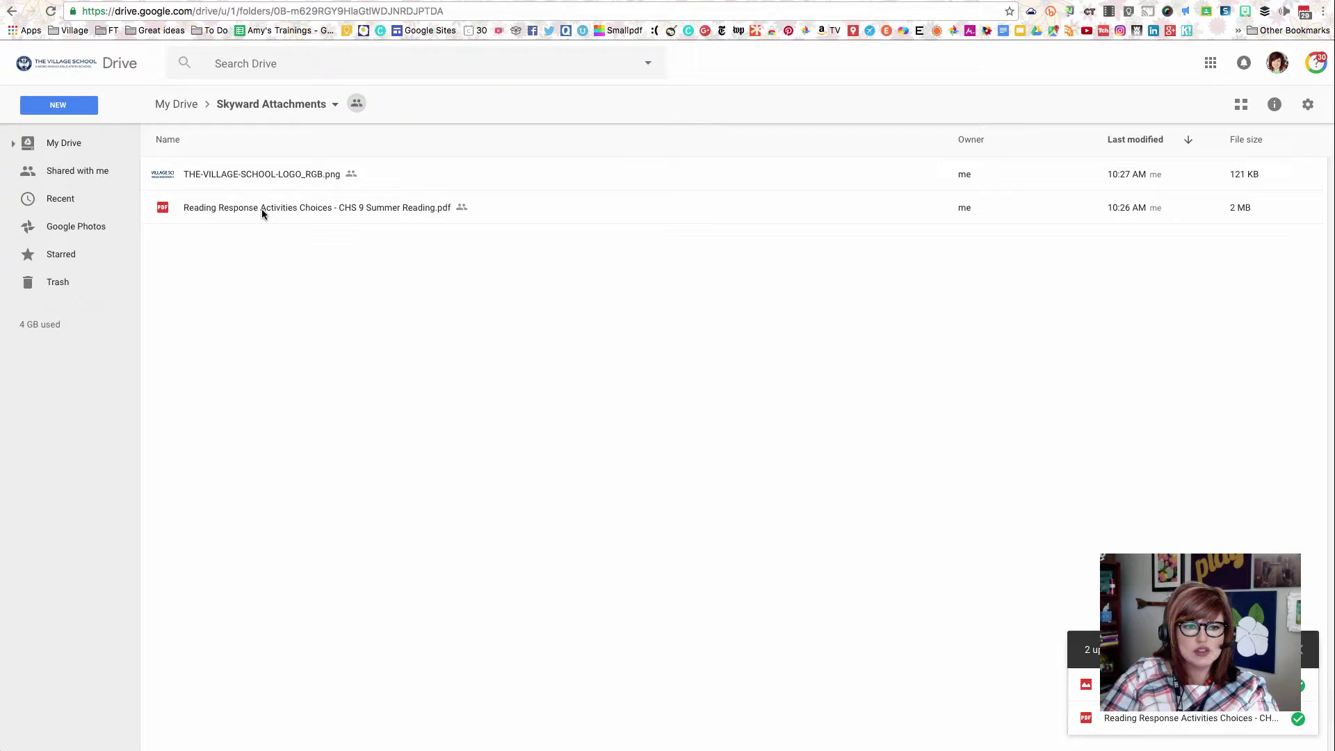
pyautogui.rightClick(261, 213)
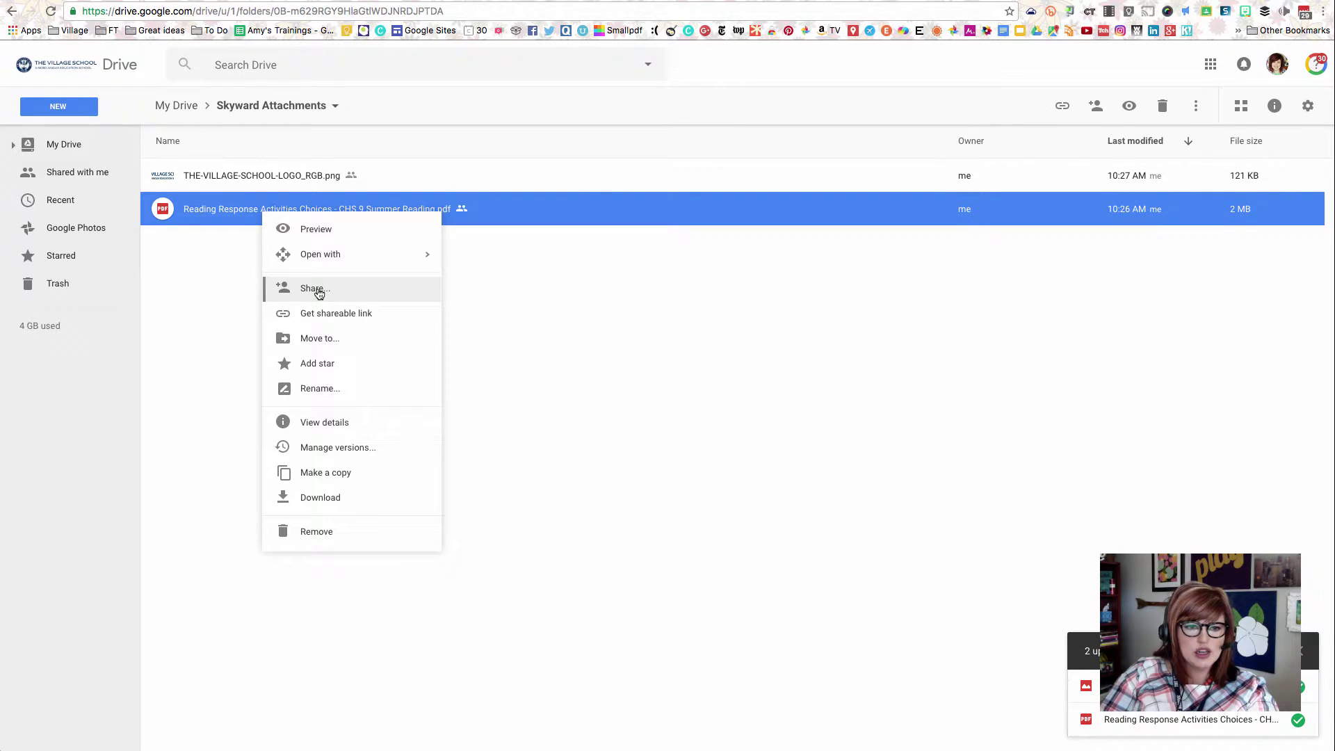
# Turn on a shareable view link for the Reading Response PDF and select its URL.
pyautogui.click(357, 317)
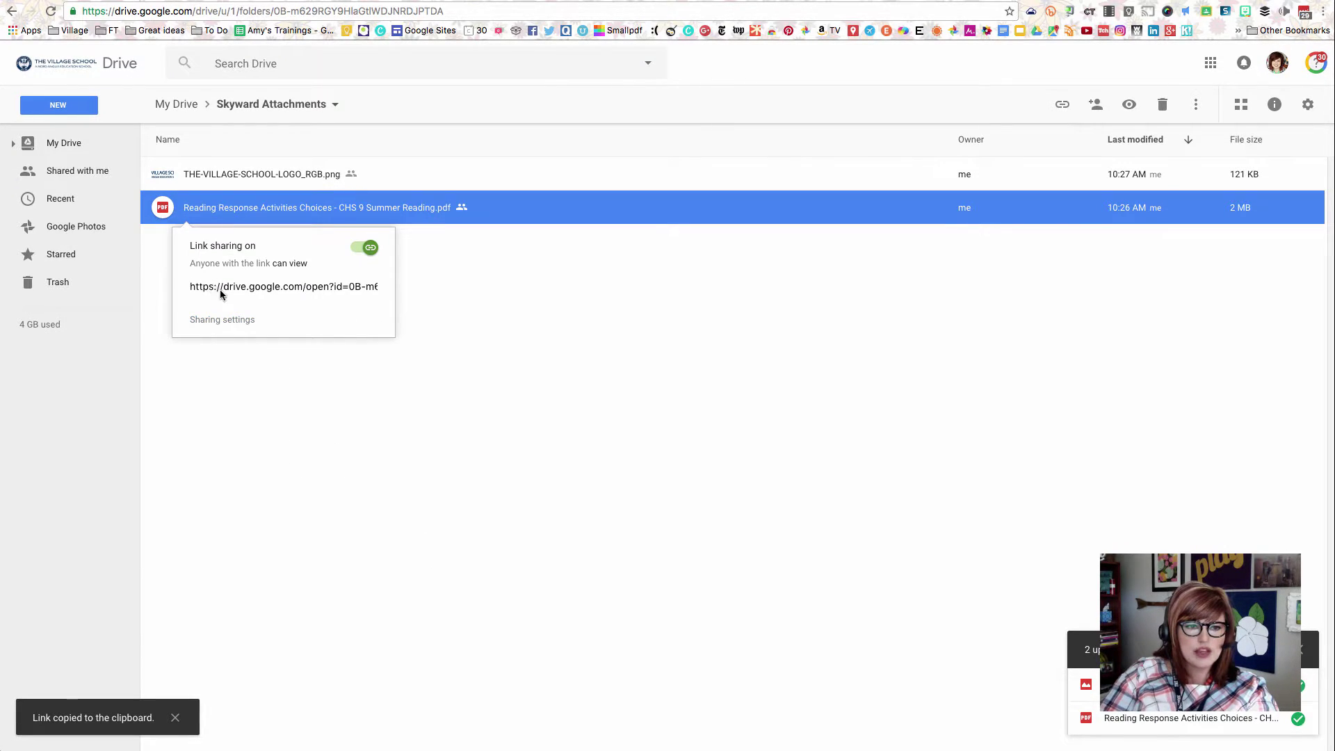
pyautogui.click(198, 292)
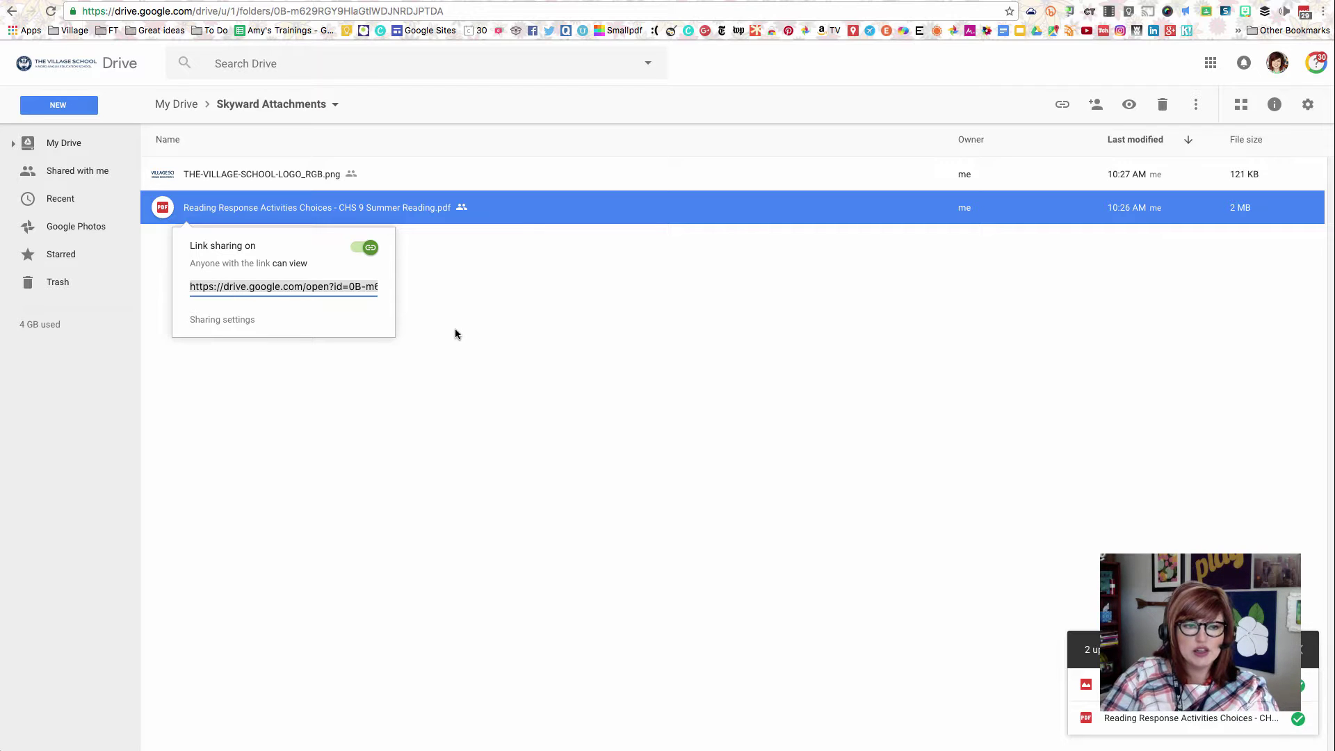
# Paste the copied PDF link into a new incognito Chrome window and load it.
pyautogui.click(1324, 11)
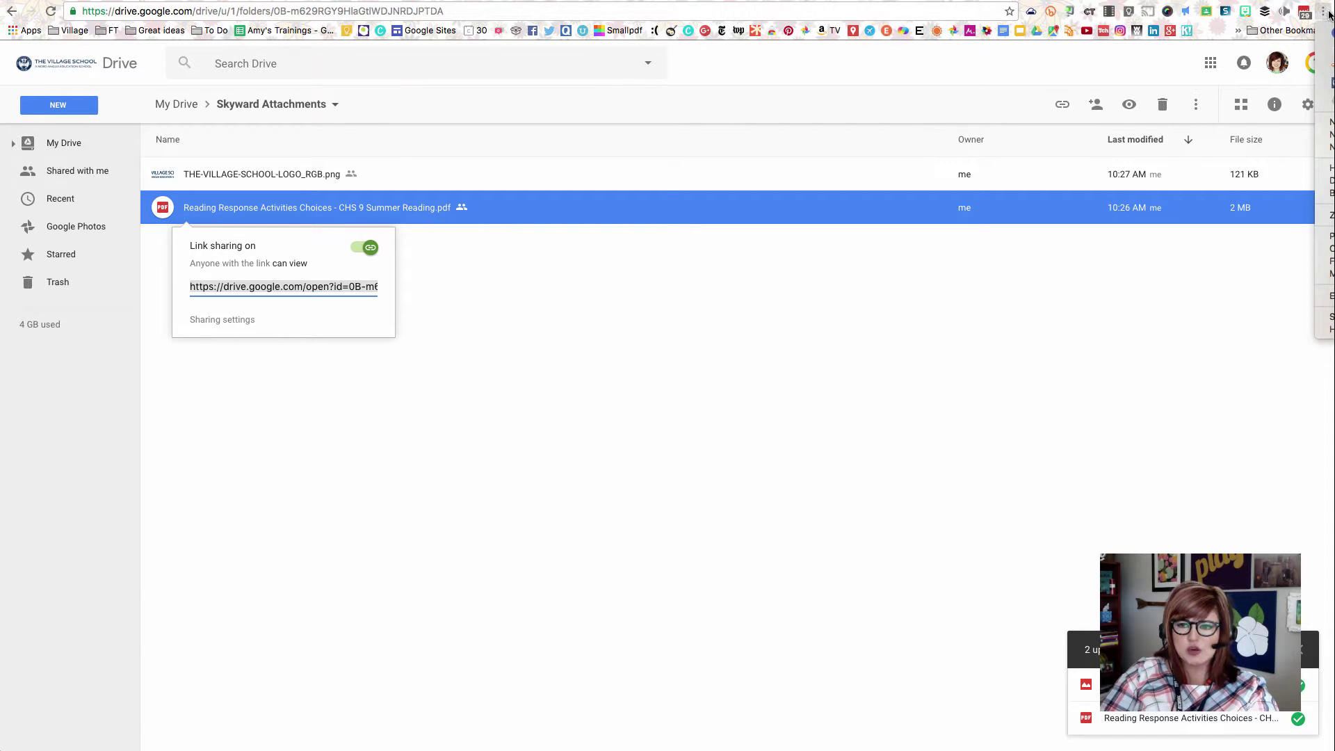
pyautogui.press('Escape')
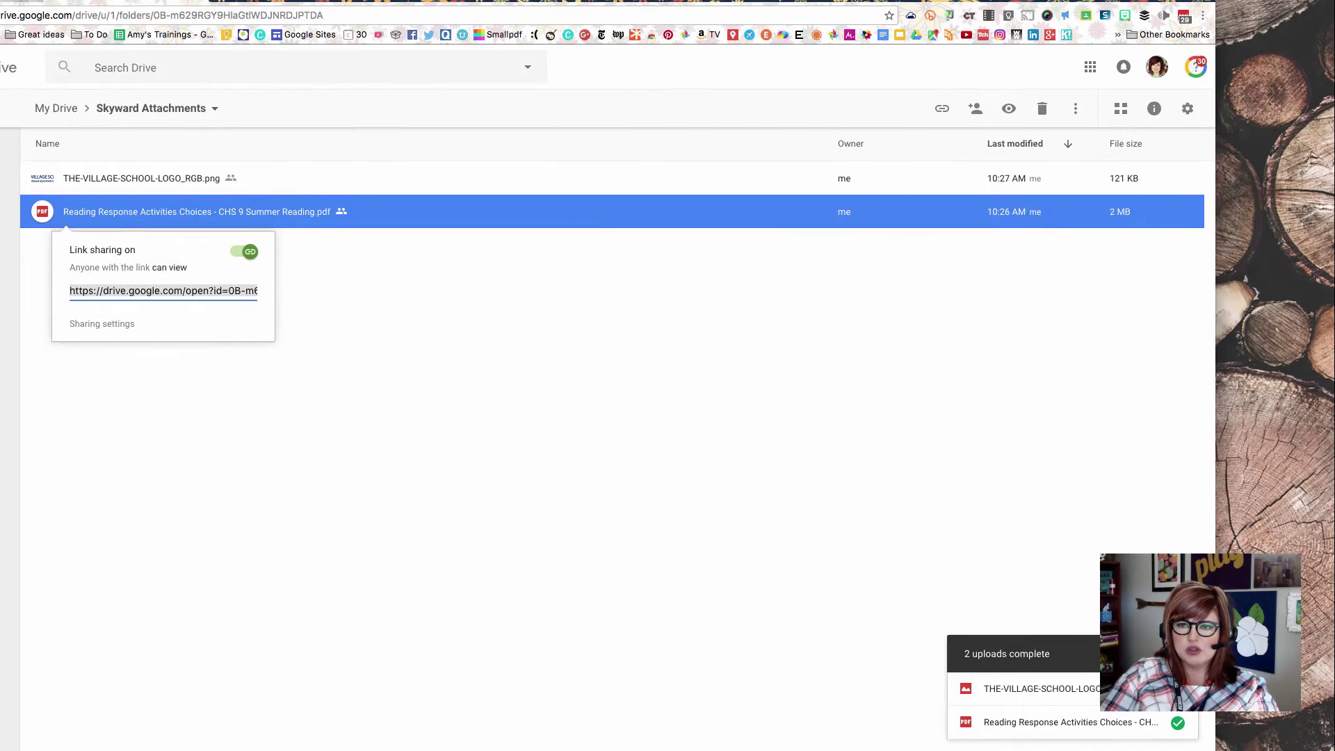
pyautogui.click(1188, 11)
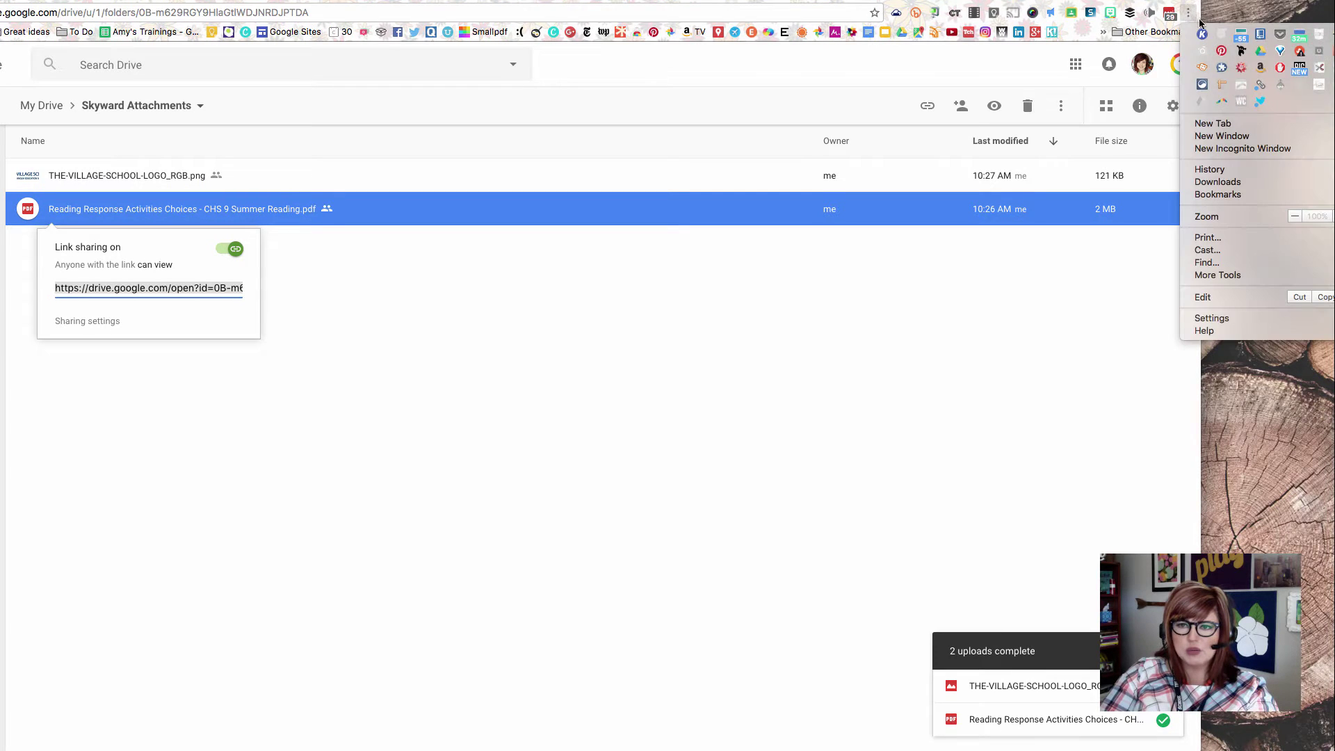
pyautogui.press('super+t')
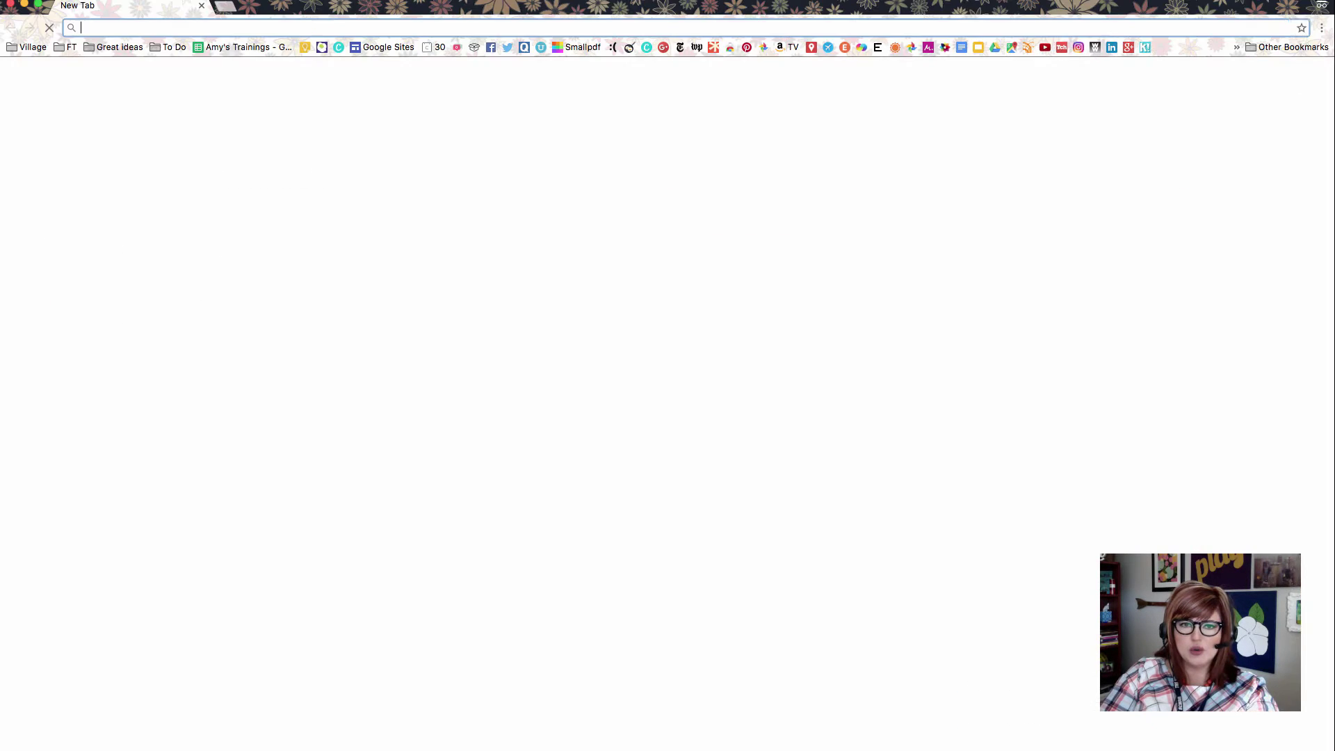
pyautogui.press('super+shift+n')
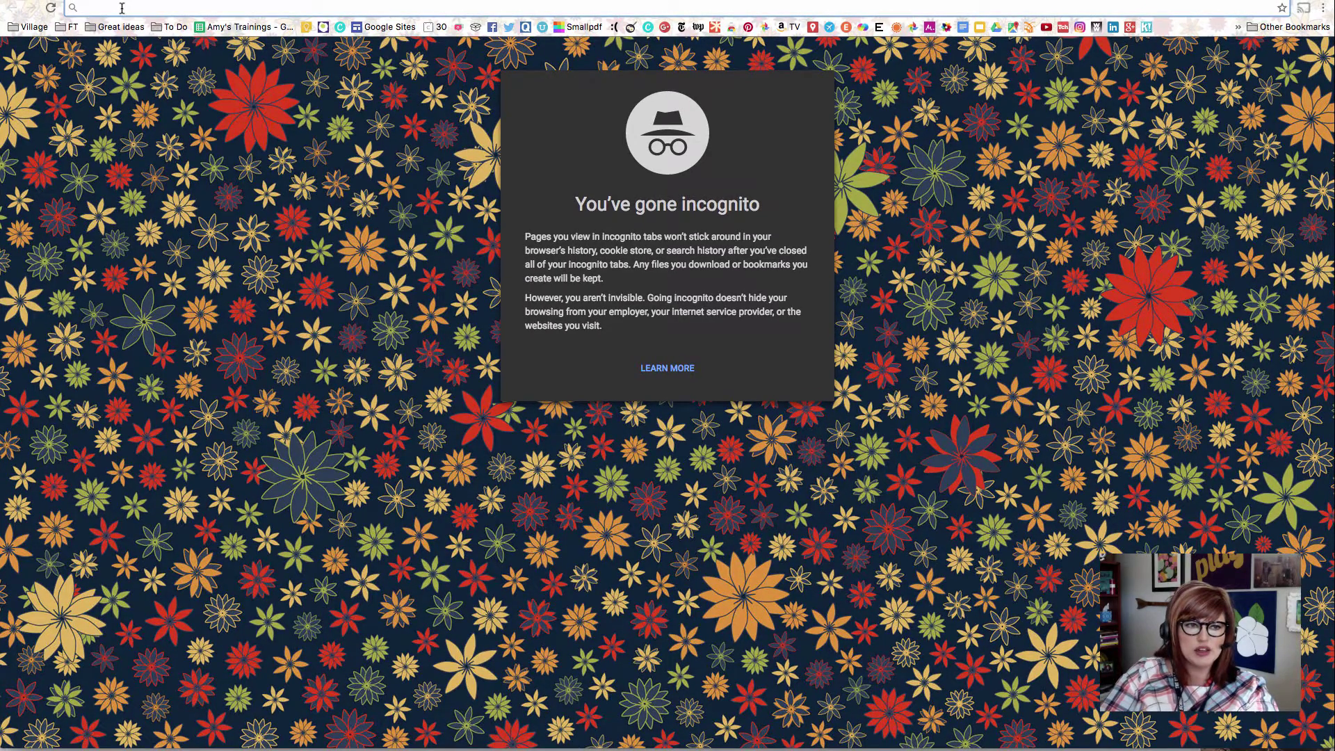
pyautogui.press('super+v')
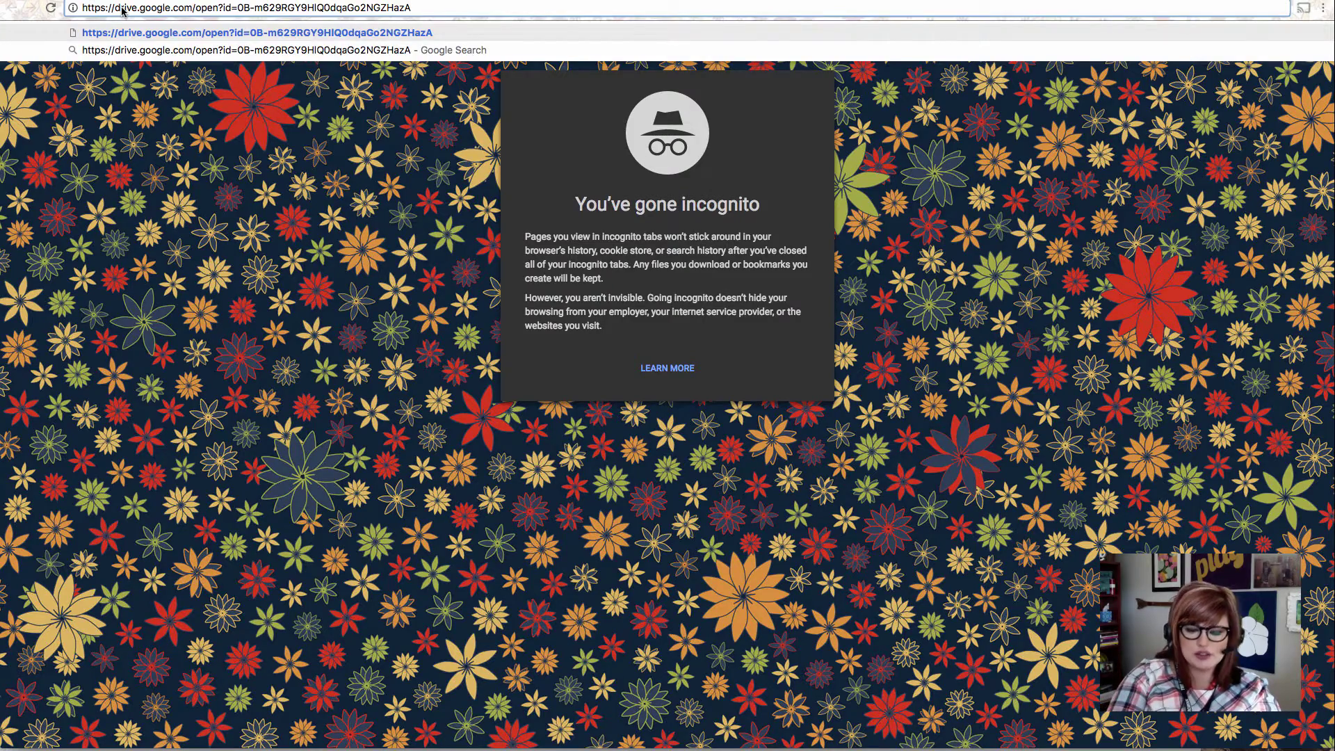
pyautogui.press('Return')
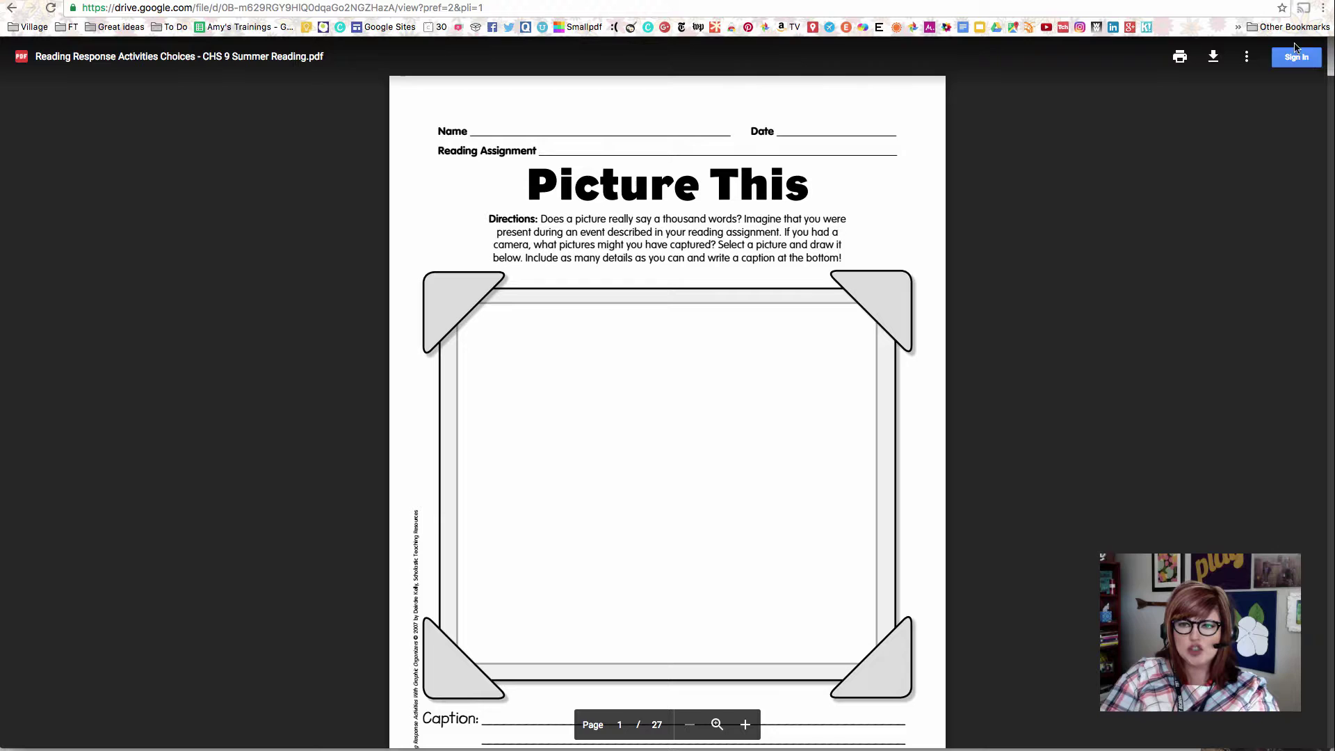
# Verify the Reading Response PDF previews while signed out, then switch back to Skyward Educator Access Plus.
pyautogui.click(1213, 60)
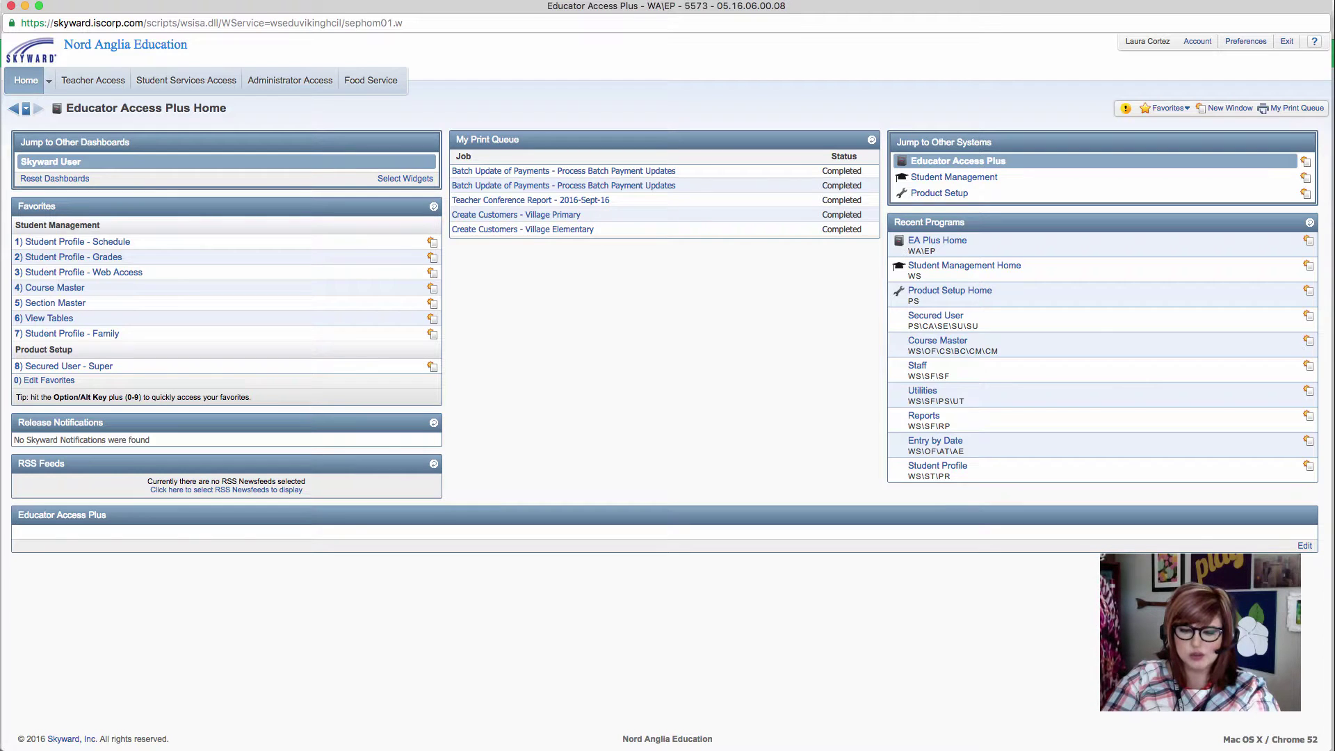
# Go to Teacher Access > My Classes and open Message Center for the 01111/01 Course Test class.
pyautogui.click(98, 87)
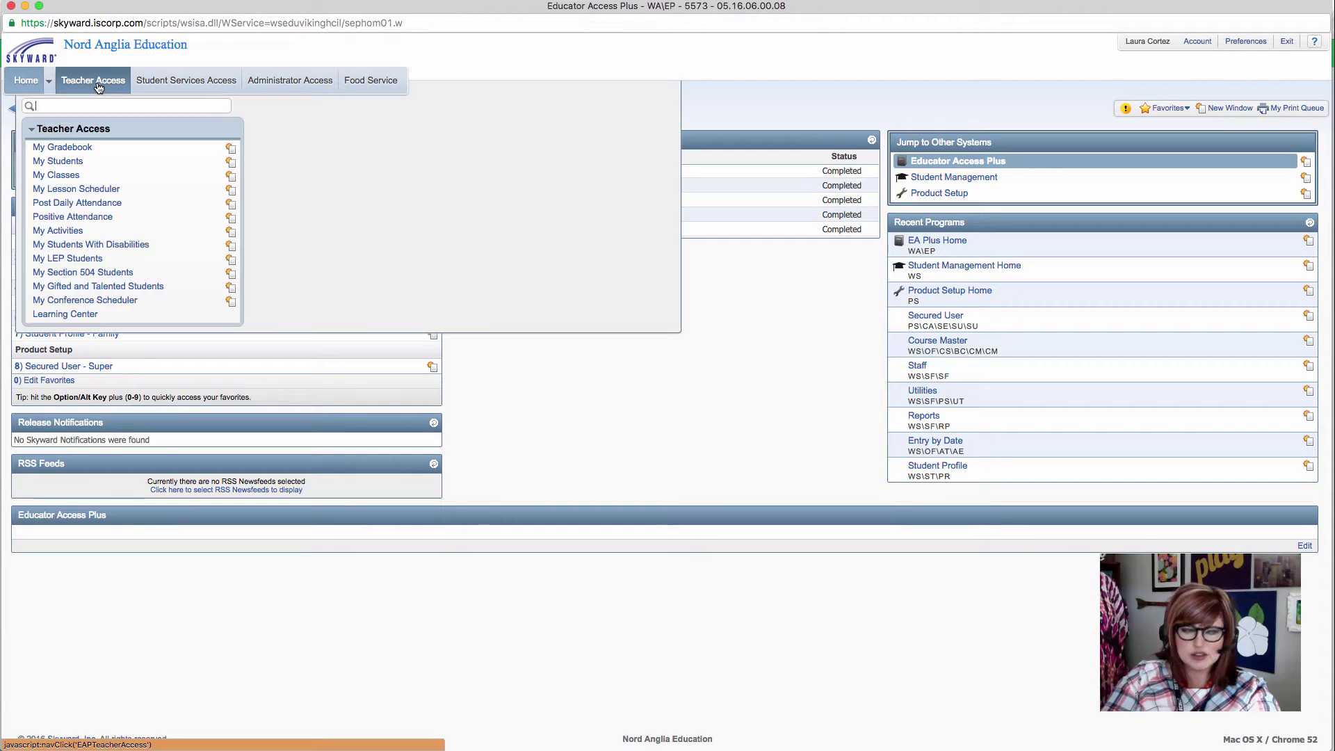
pyautogui.click(68, 177)
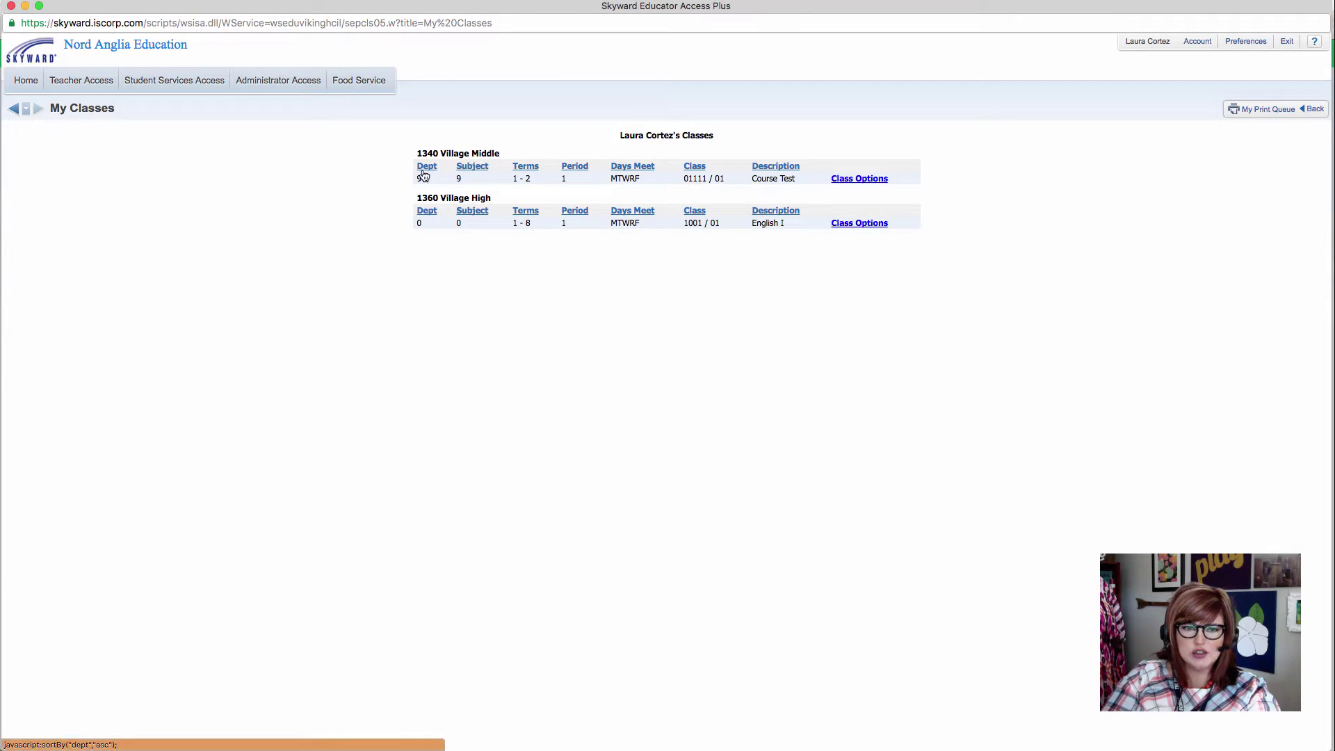
pyautogui.click(860, 179)
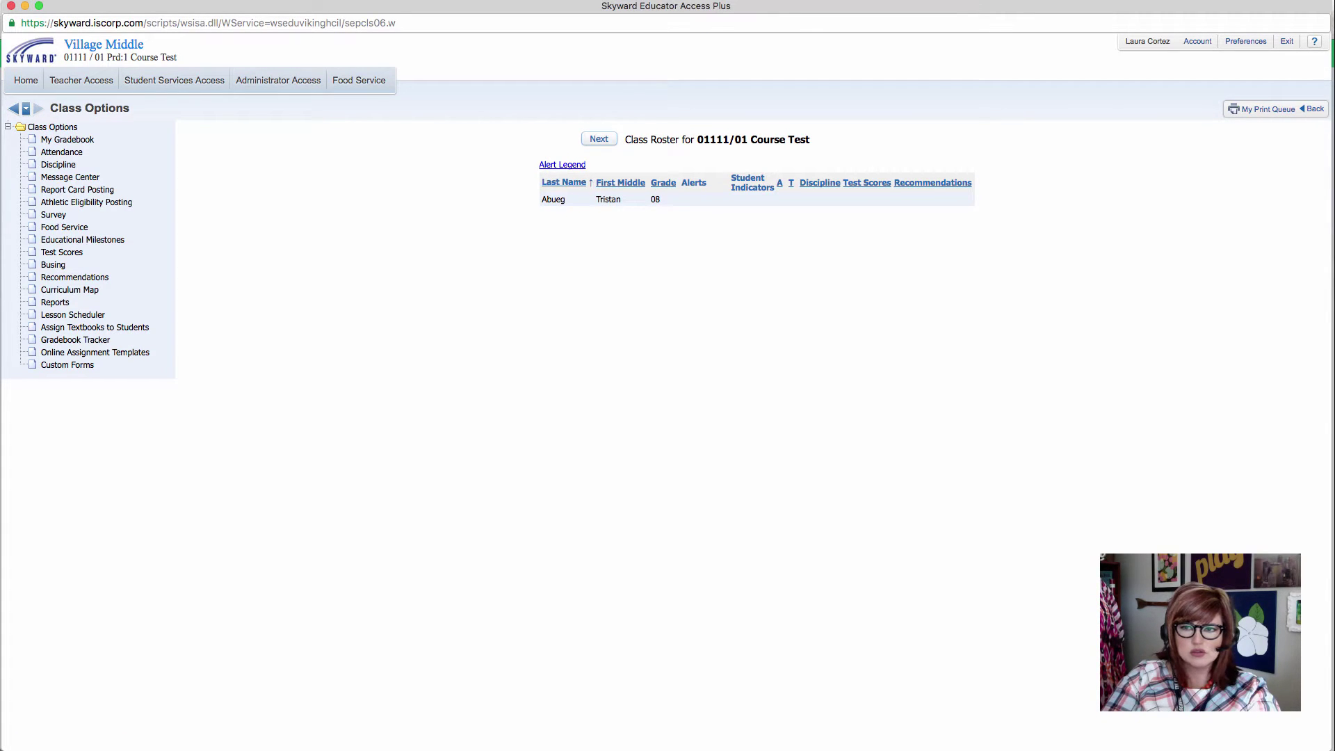
pyautogui.click(66, 178)
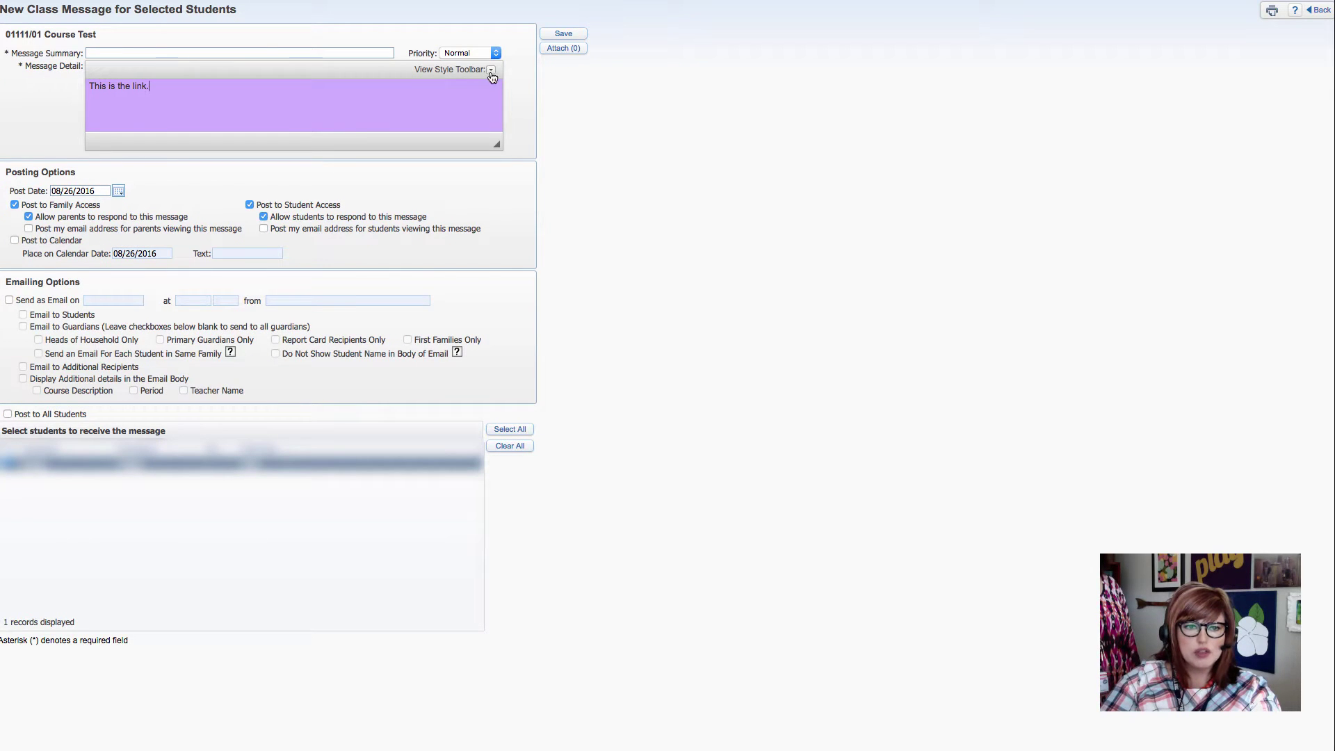
# Expand the View Style Toolbar above the 'This is the link.' message text.
pyautogui.click(490, 71)
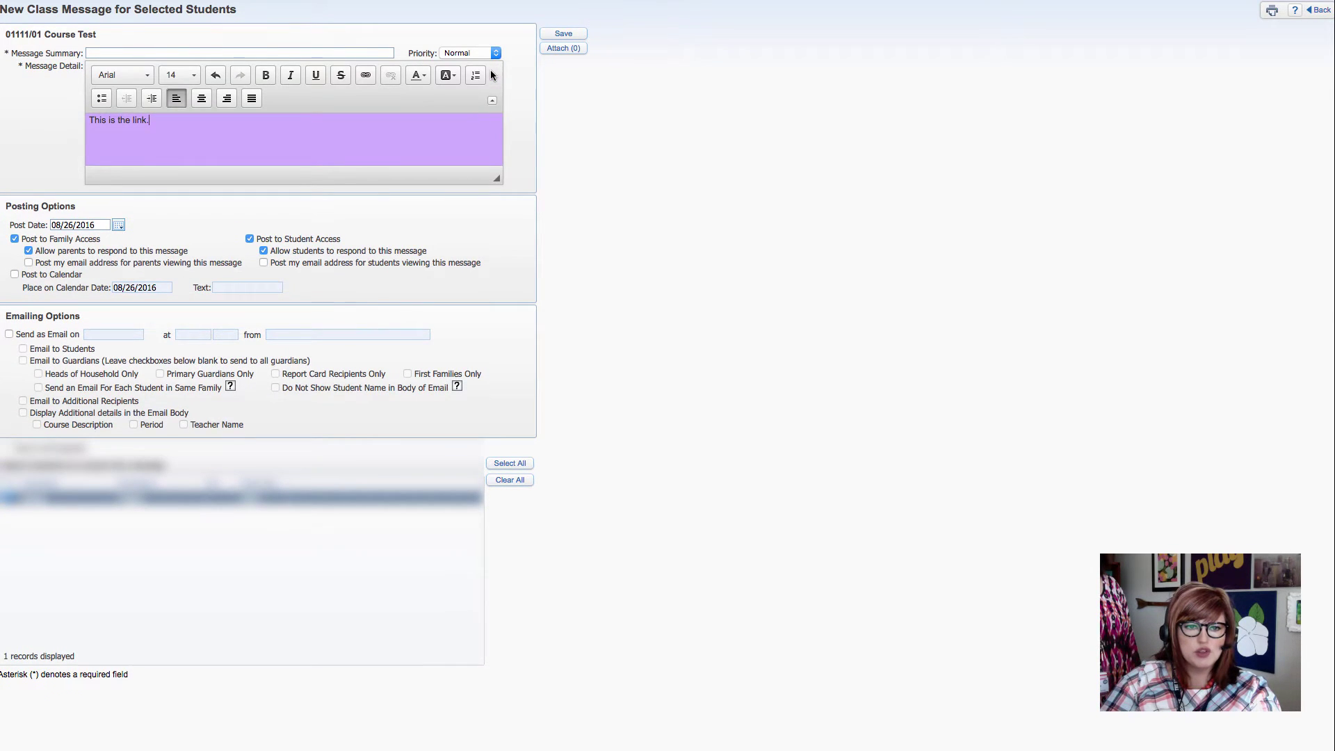
pyautogui.click(492, 101)
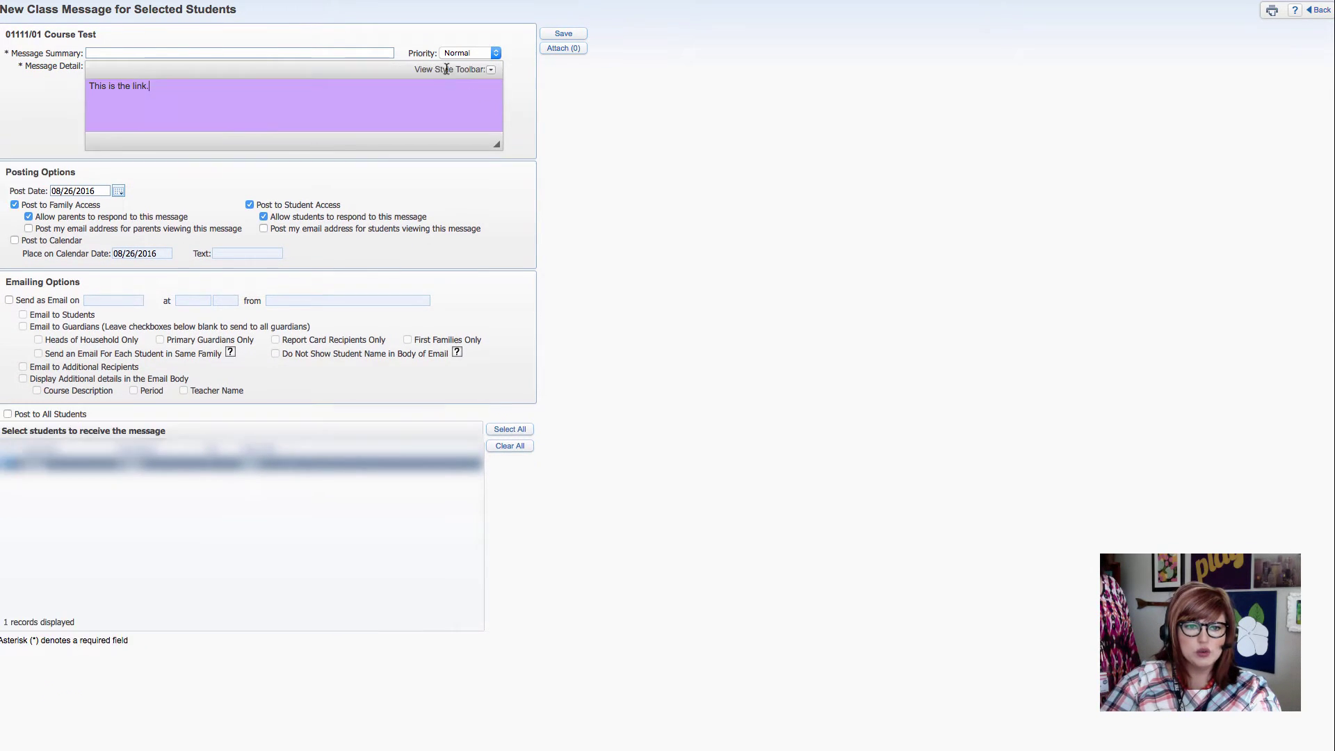
pyautogui.click(490, 71)
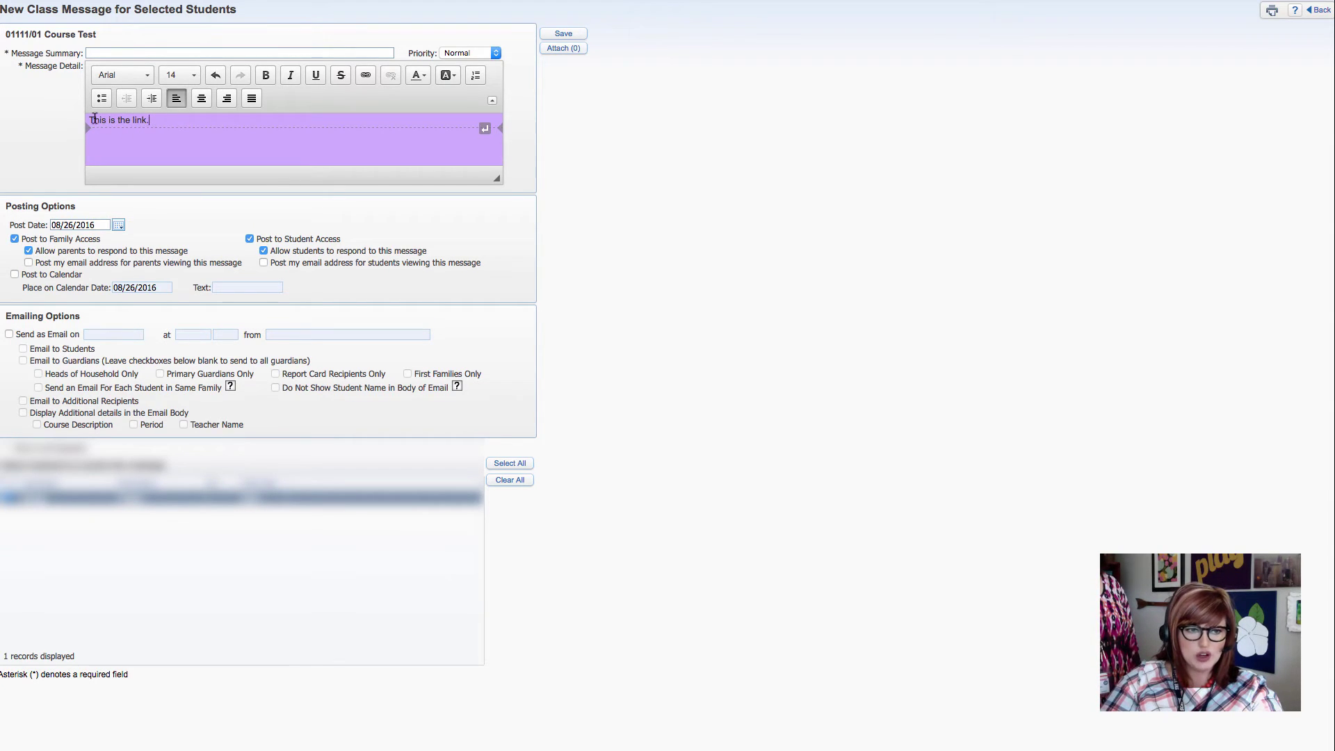
# Hyperlink the sentence 'This is the link.' to the pasted Google Drive PDF share URL.
pyautogui.tripleClick(117, 124)
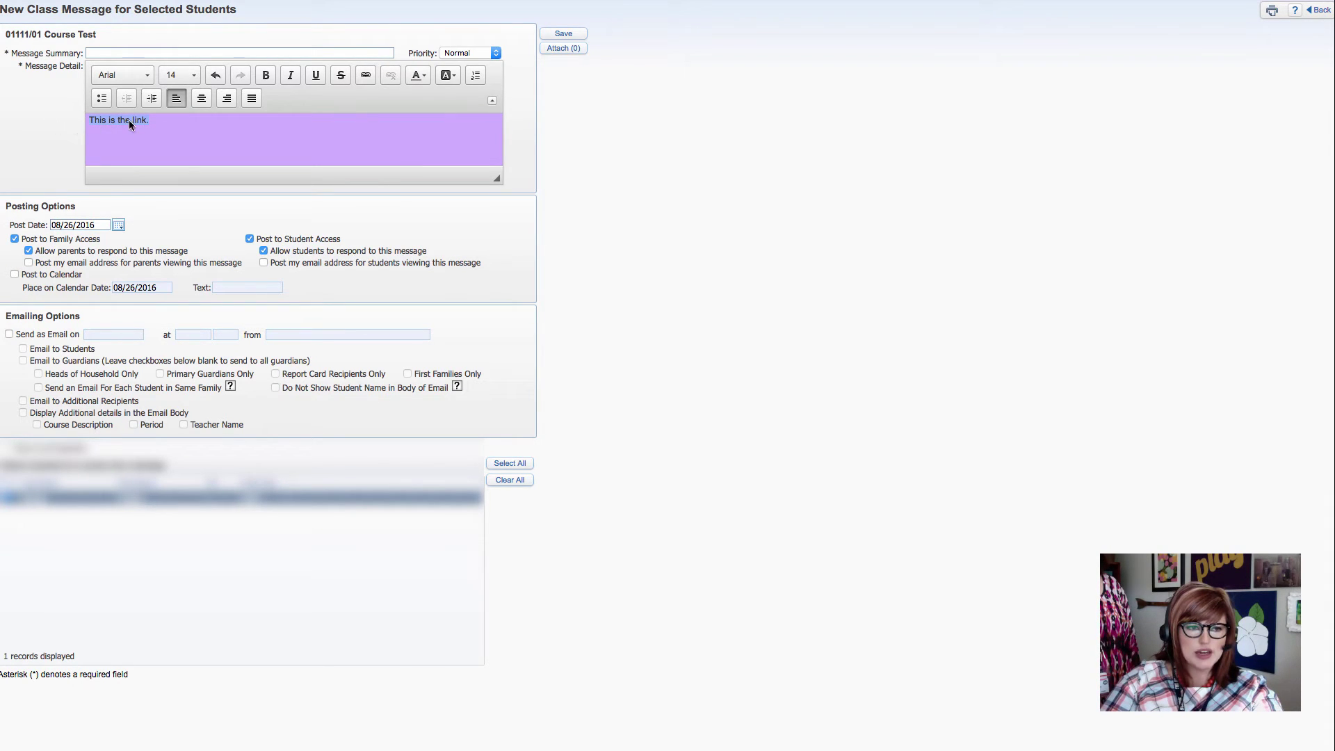
pyautogui.click(365, 75)
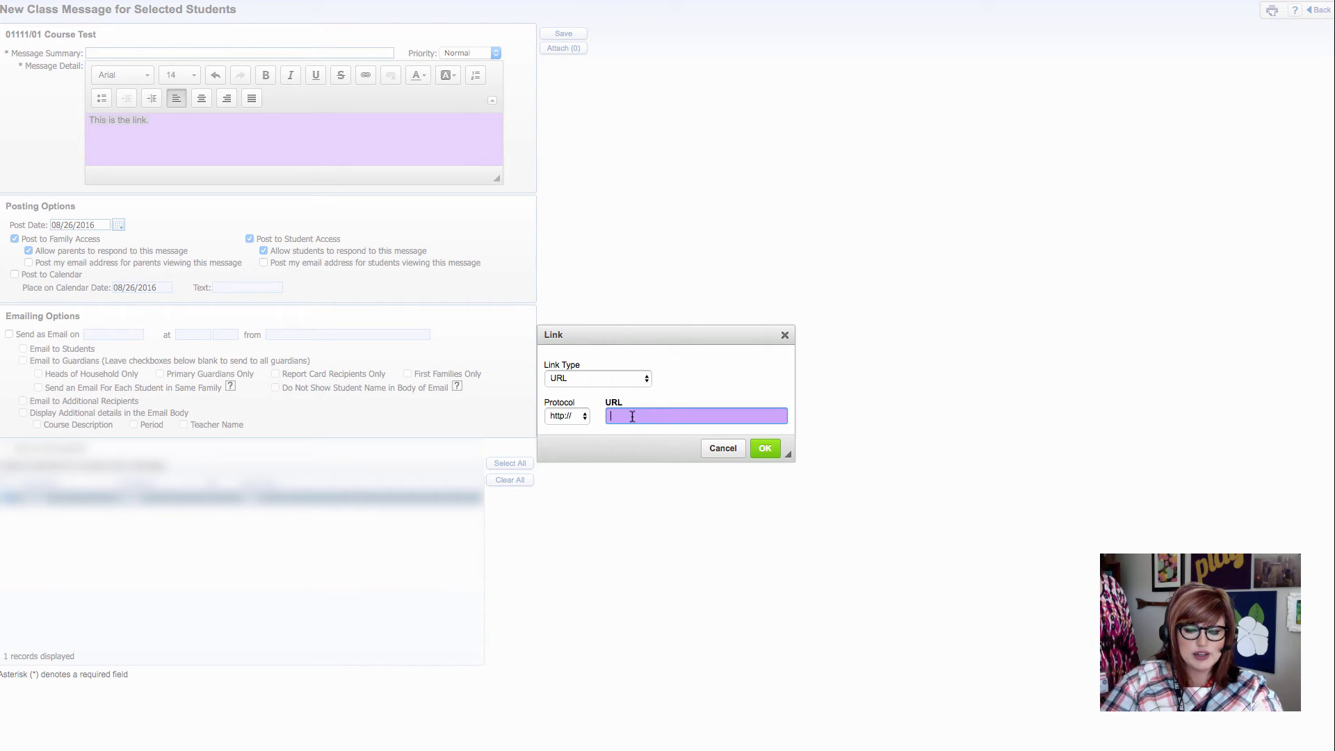
pyautogui.press('super+v')
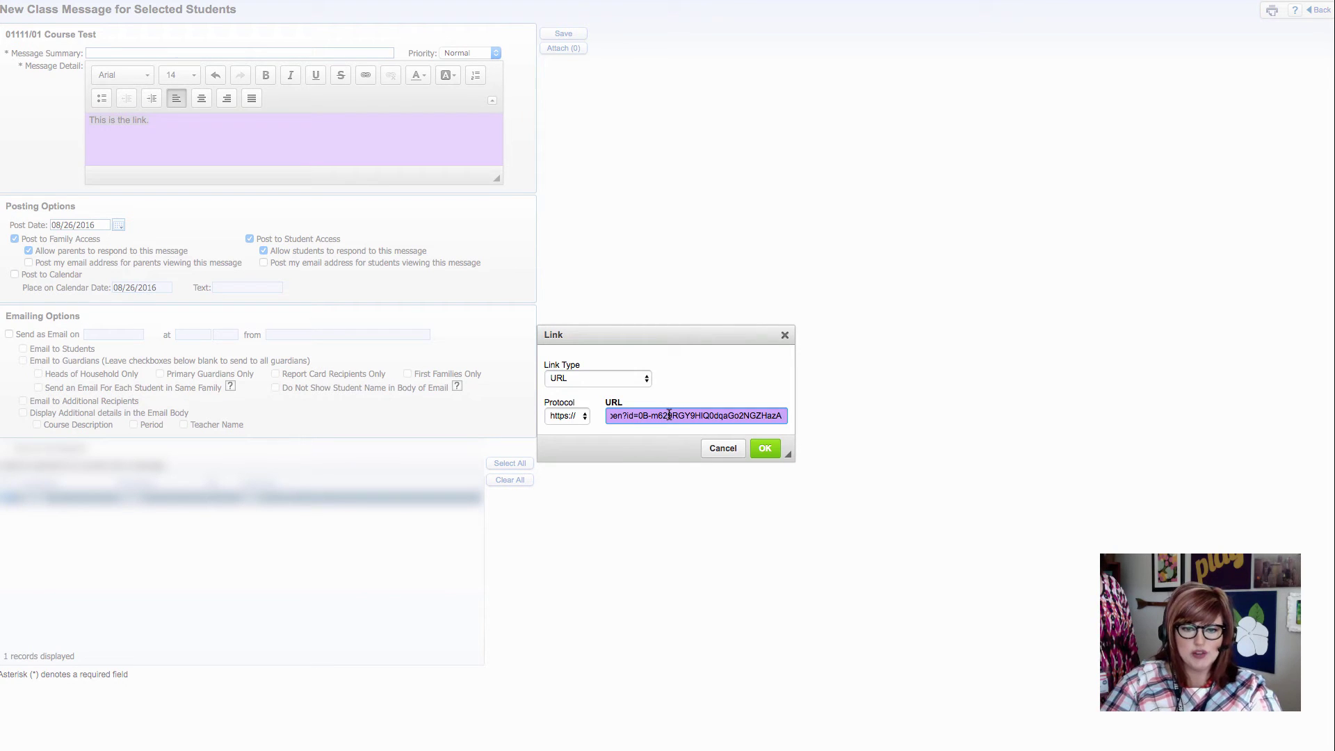
pyautogui.press('super+Left')
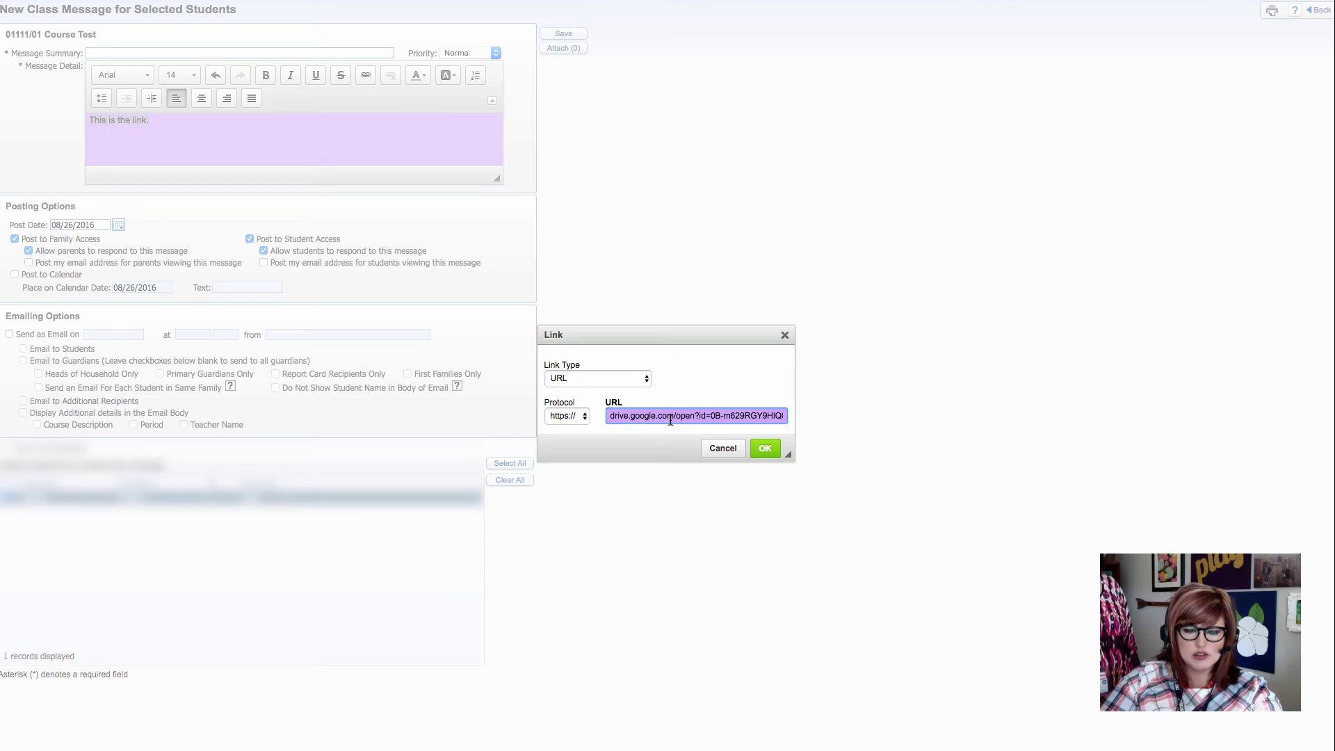
pyautogui.click(765, 449)
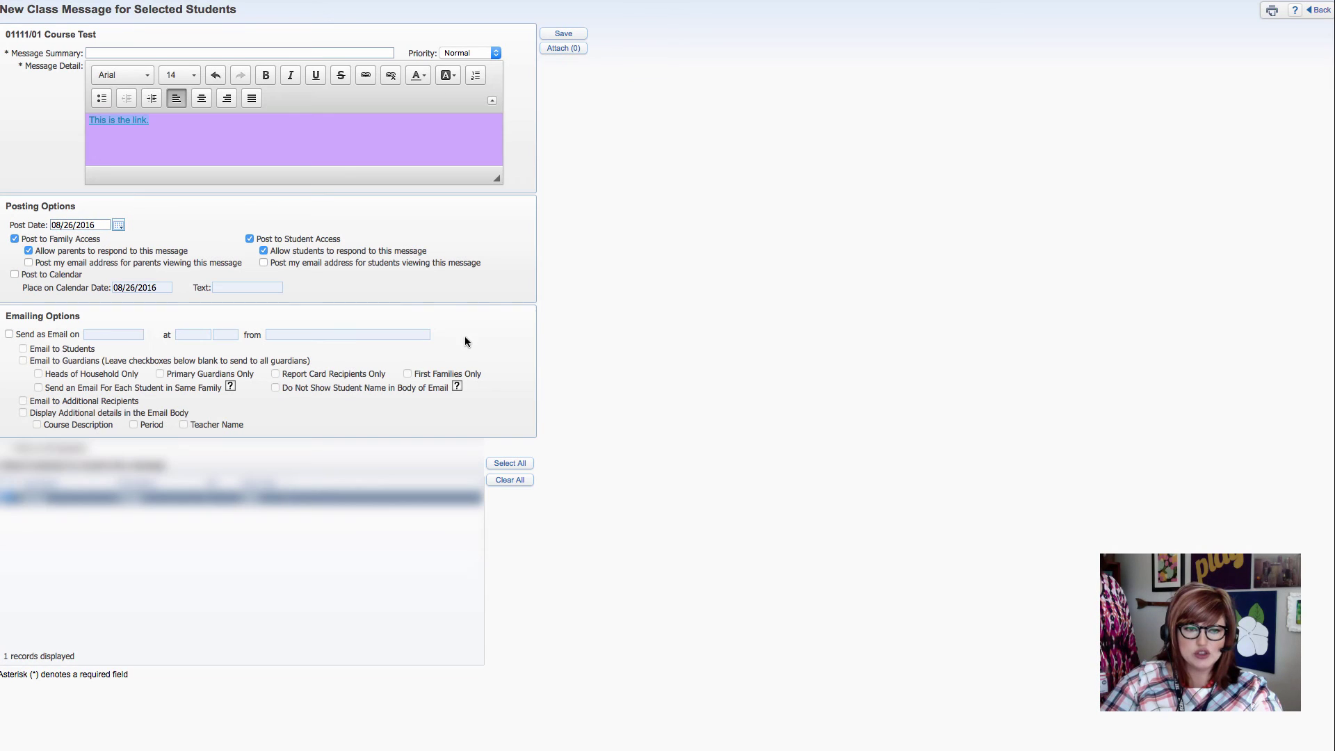
pyautogui.click(119, 120)
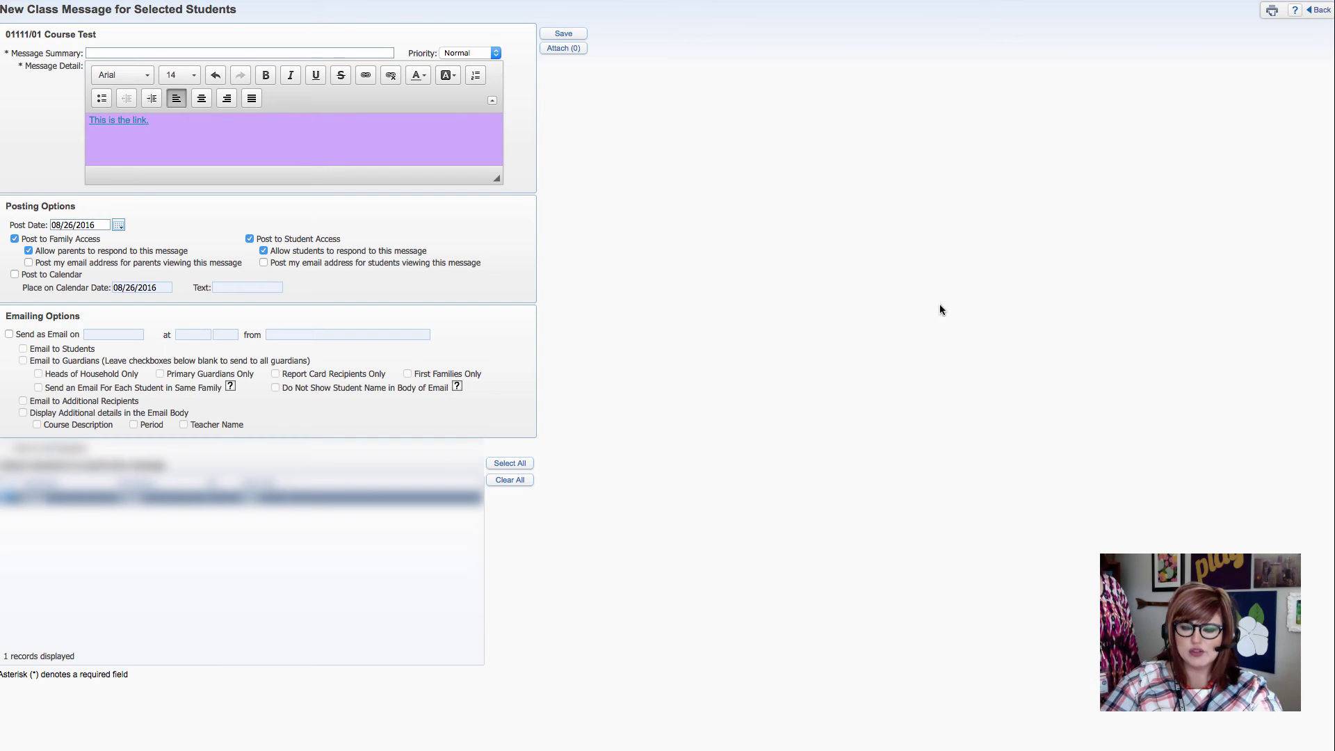
pyautogui.click(167, 121)
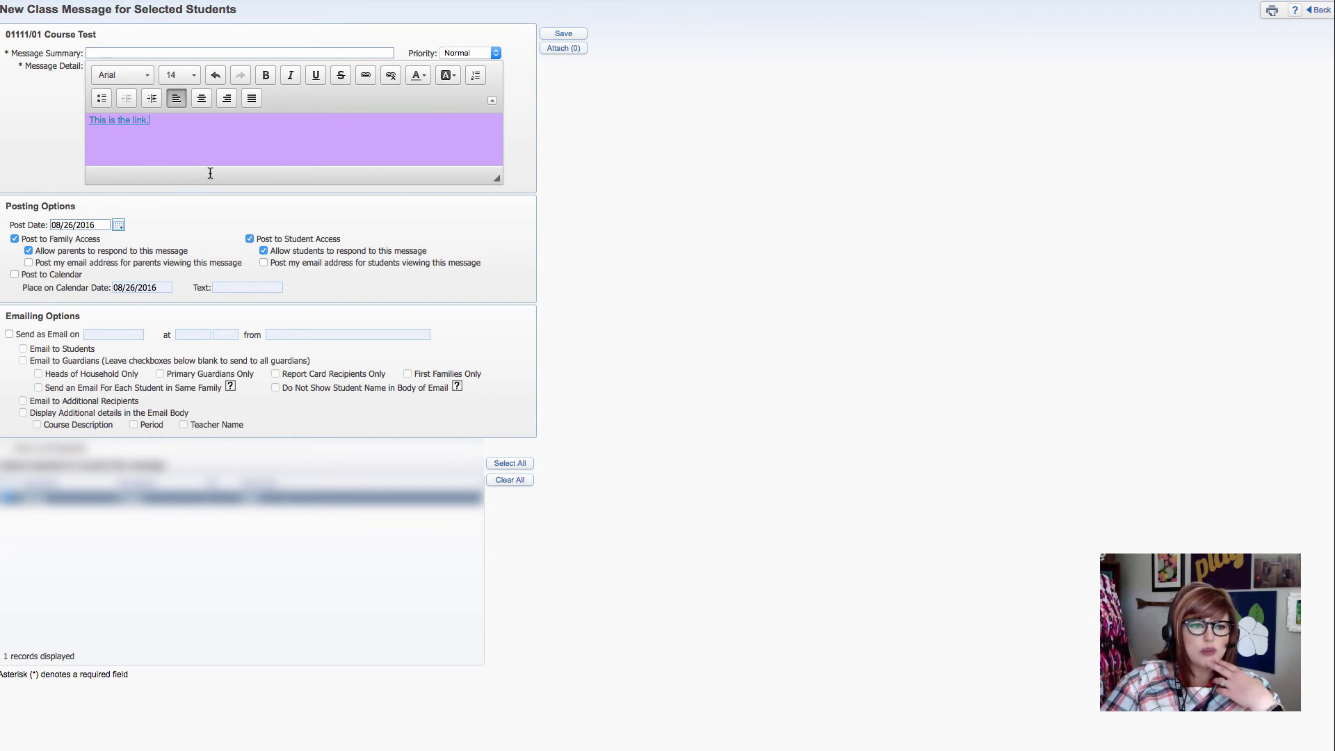